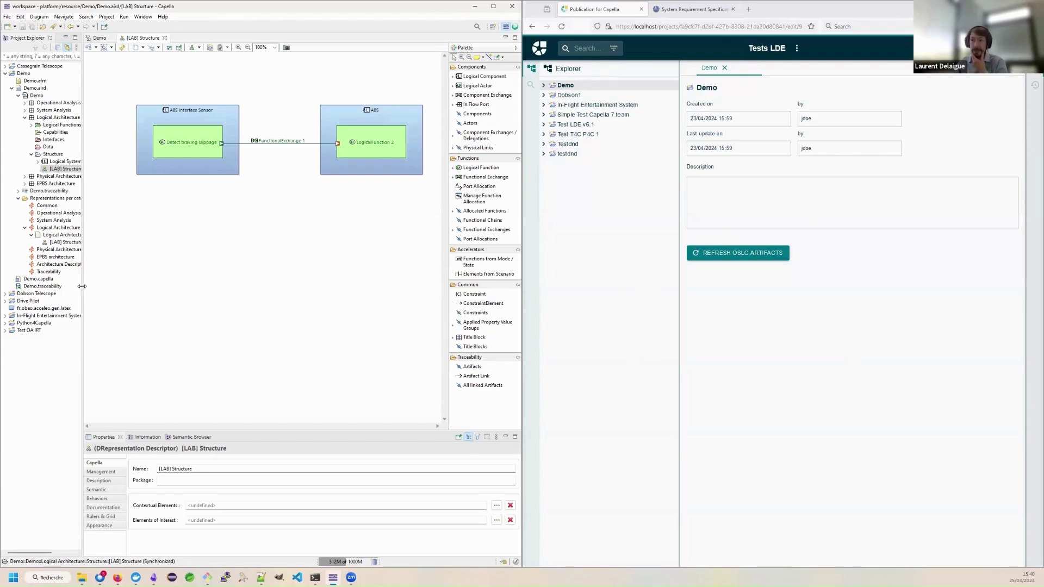
Widen the Project Explorer panel by dragging its sash to the right
left_click_drag(81, 286, 111, 286)
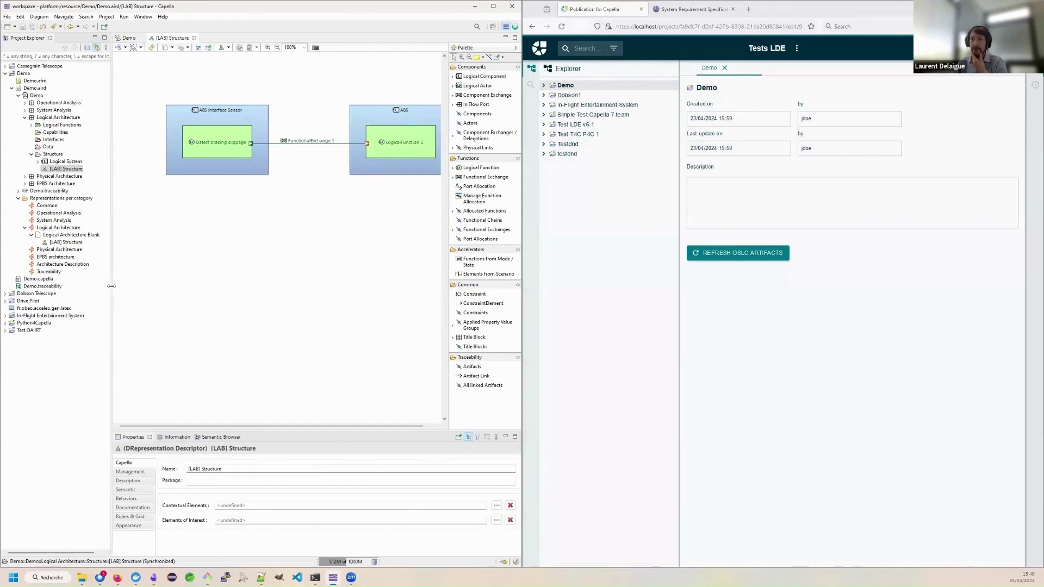
Publish Demo.aird to the server with description 'Demo model' and commit message 'Updating stuff for the demo.'
right_click(32, 88)
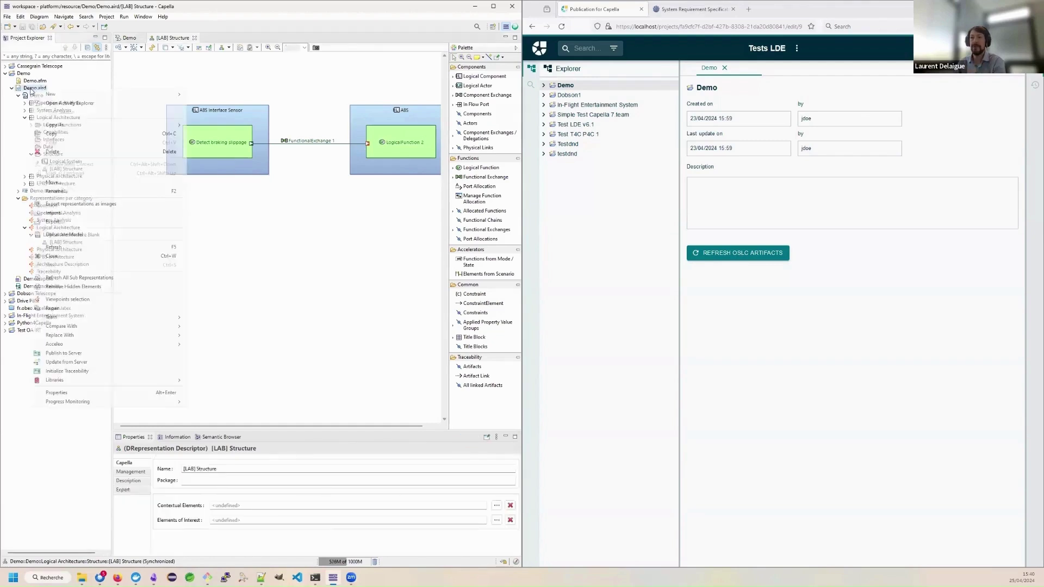
left_click(62, 354)
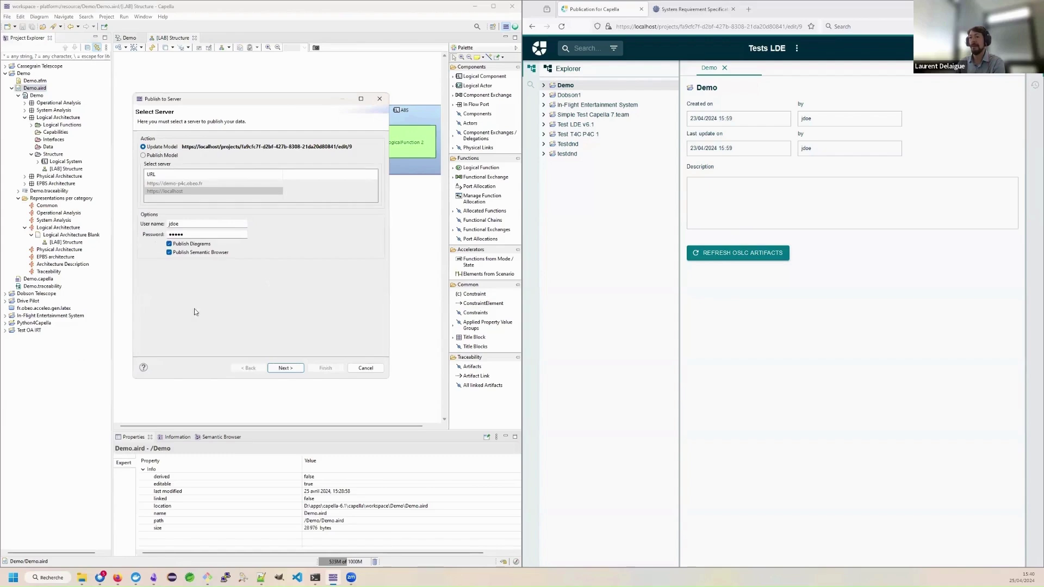
left_click(285, 368)
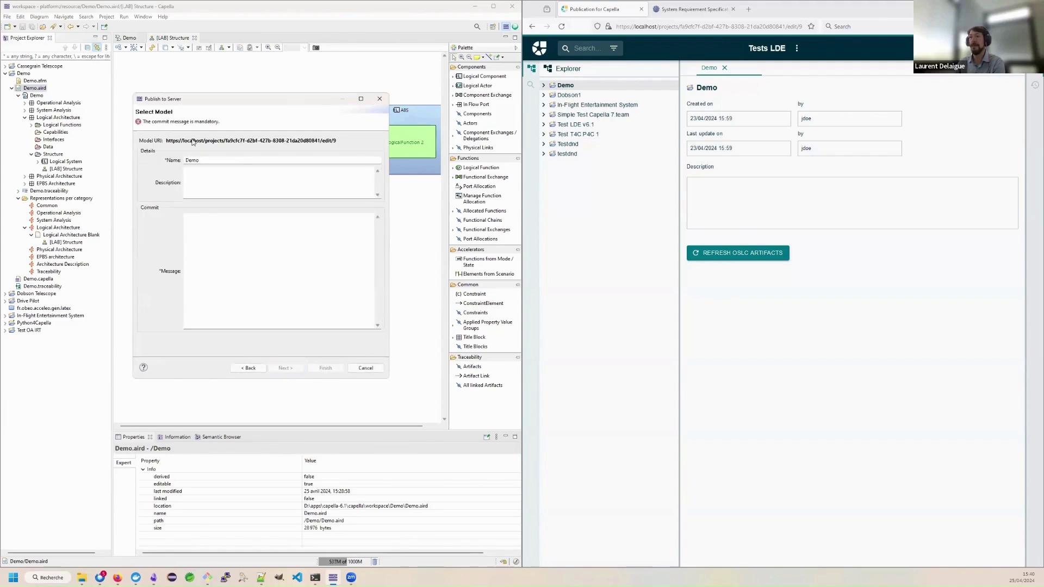
left_click(210, 182)
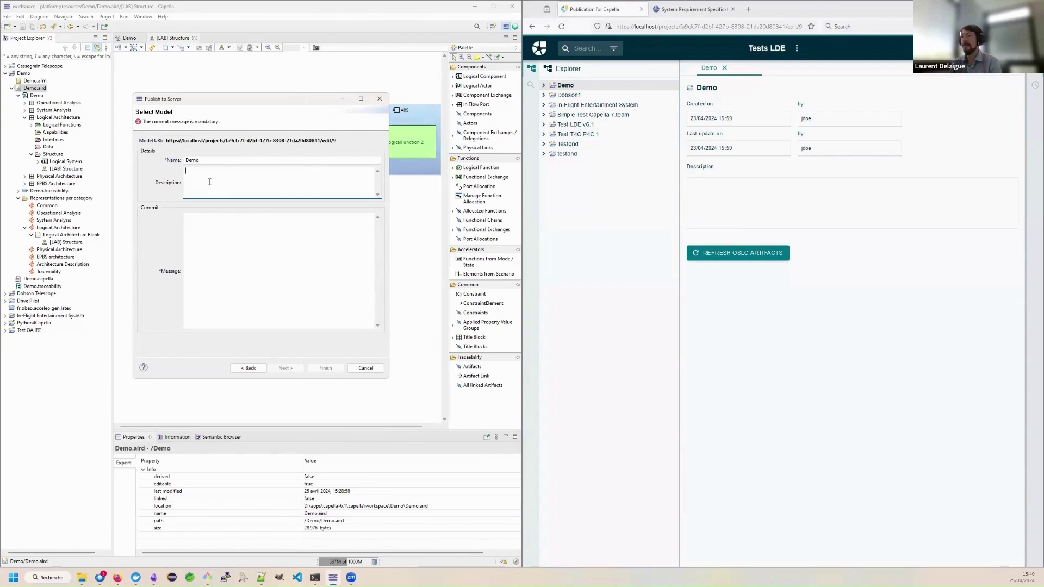
type("lpnl")
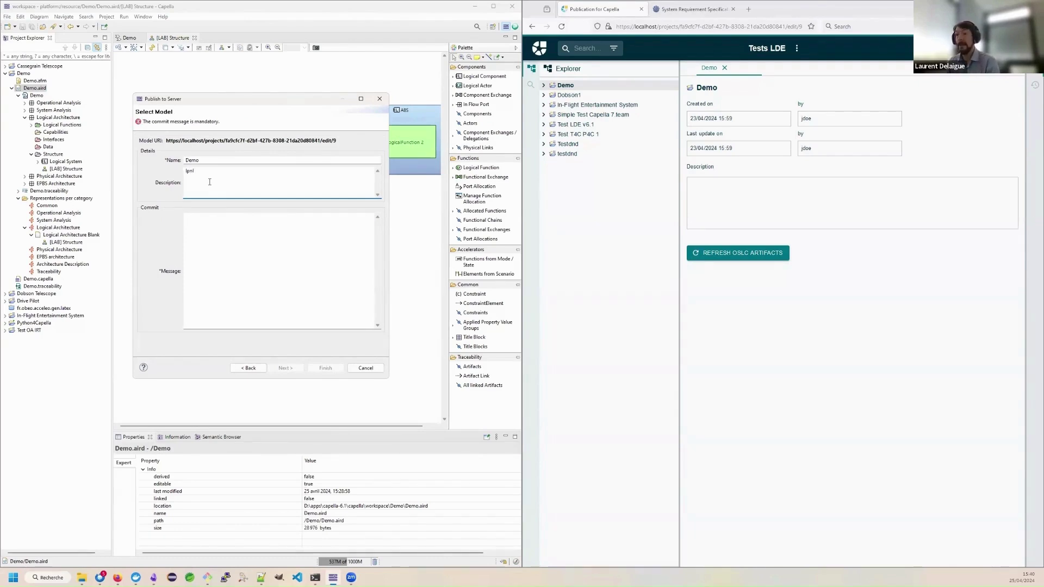
key("ctrl+a")
type("Demo")
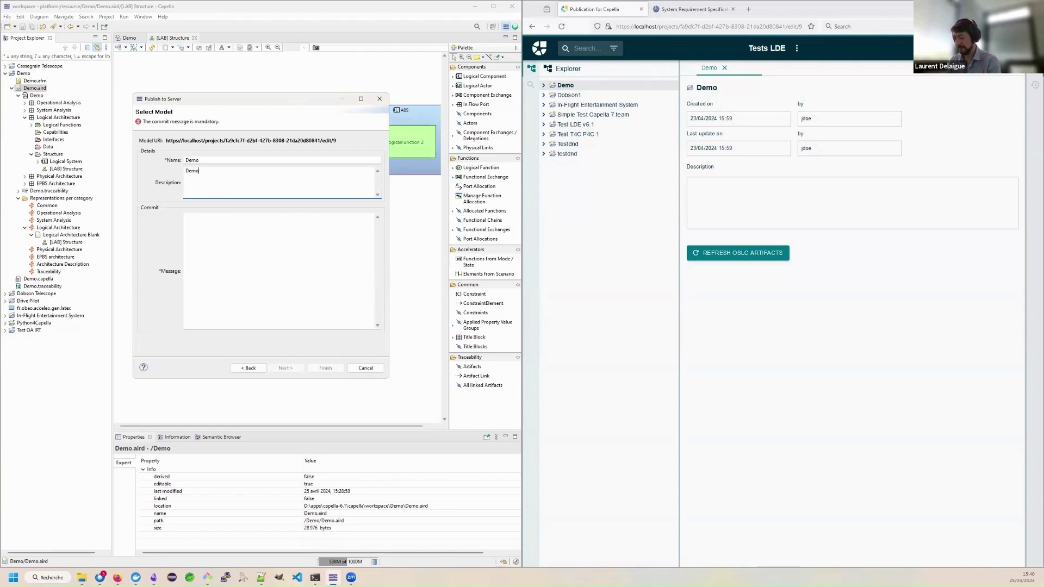
type(" model")
left_click(247, 251)
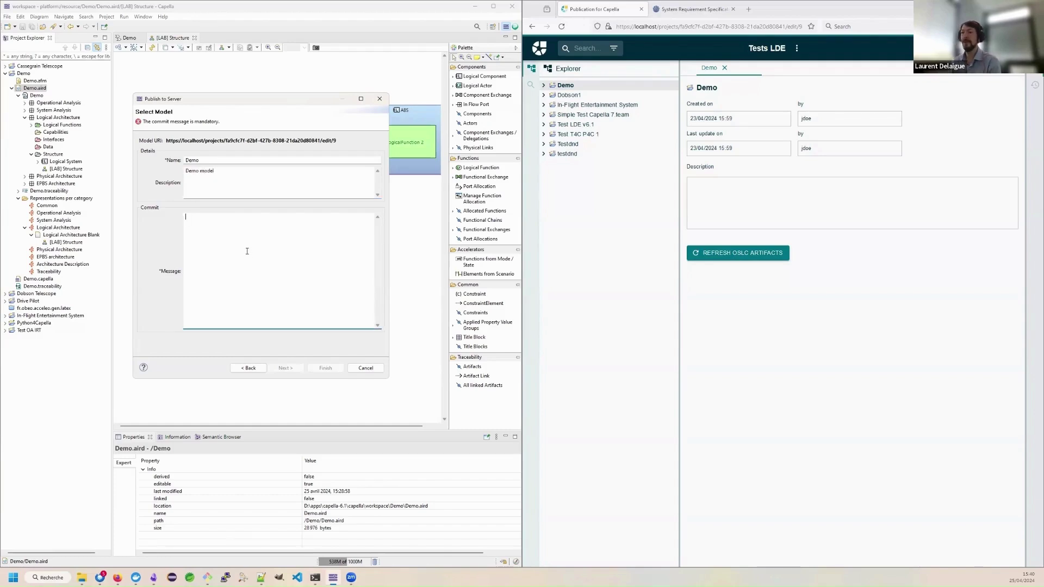
type("Updating stu")
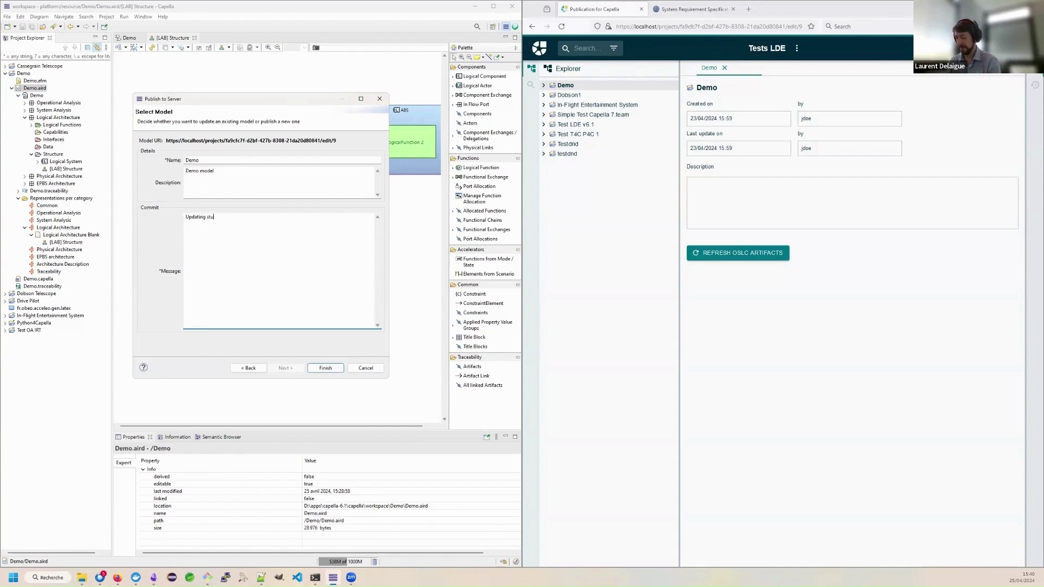
type("ff for the demo.")
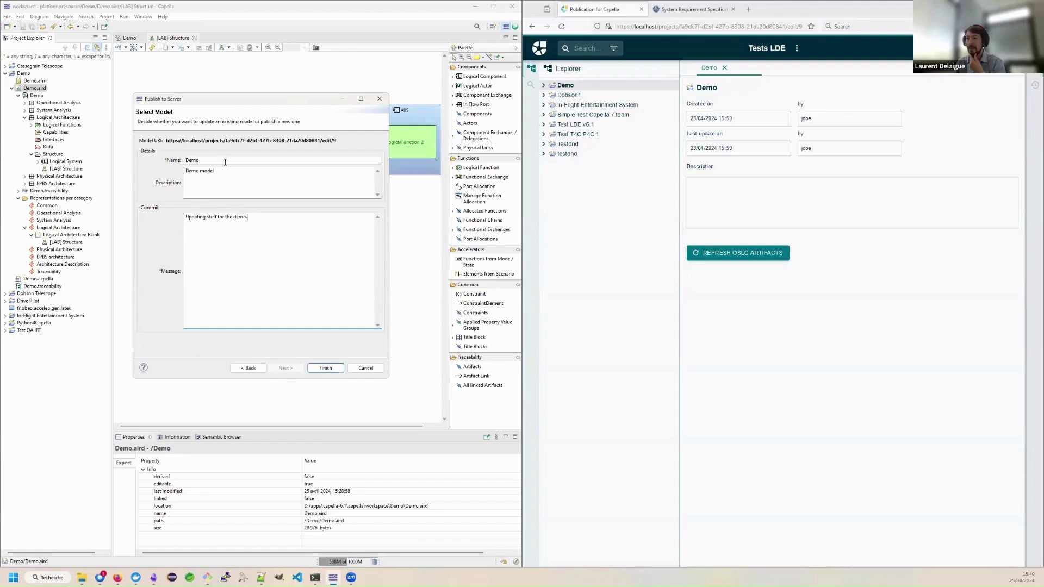
left_click(315, 371)
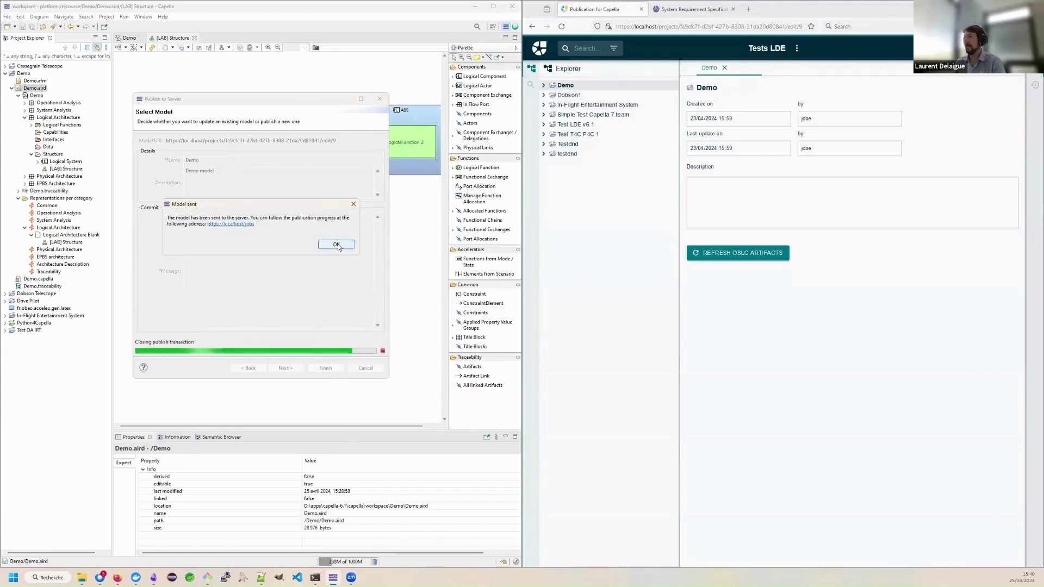
Dismiss the Model sent notice and expand the Demo model in the web explorer
left_click(337, 245)
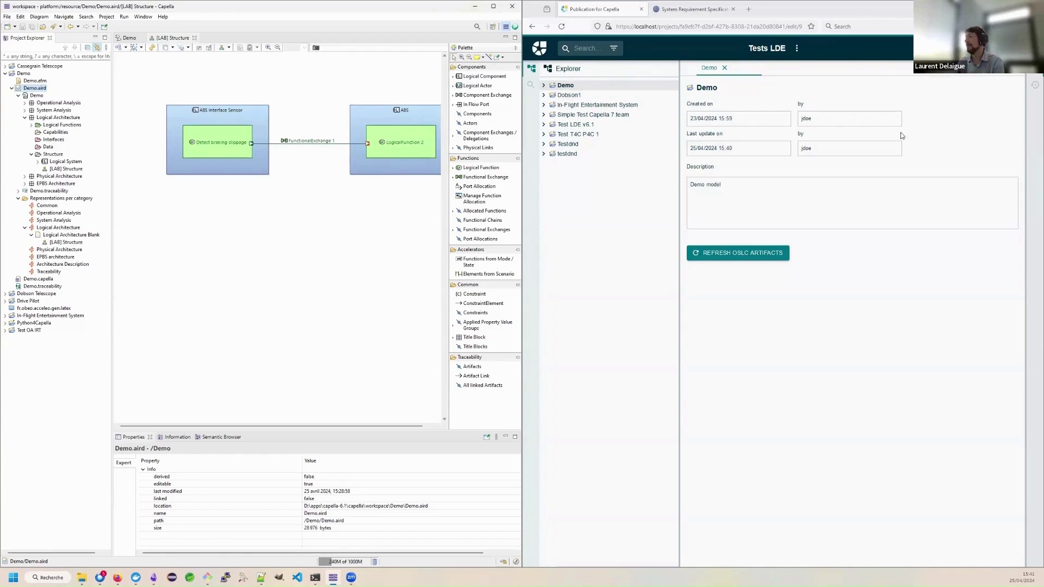
left_click(544, 85)
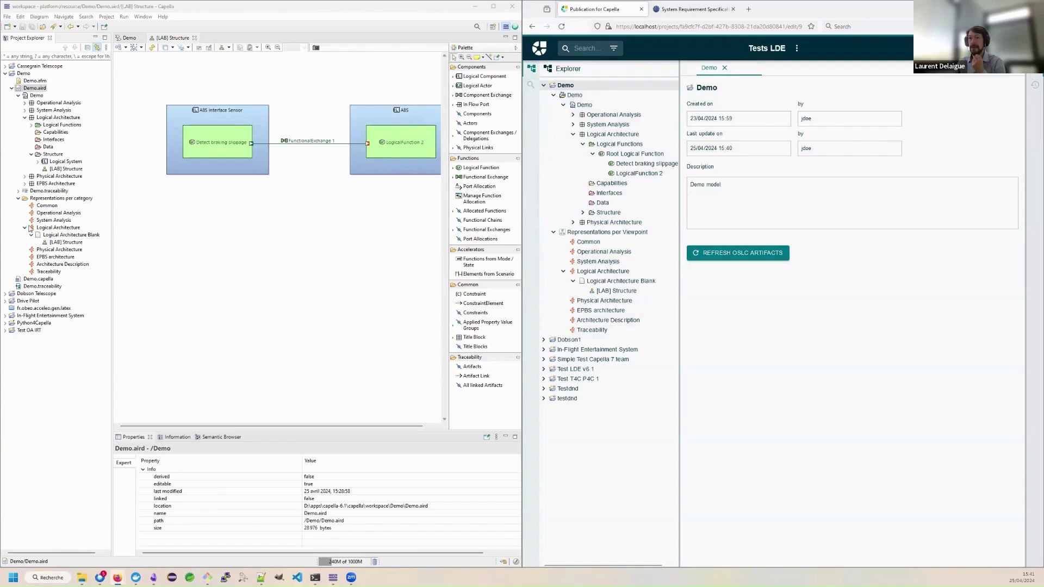
Expand Logical Functions and Root Logical Function in Capella, and open [LAB] Structure in the web app
left_click(32, 126)
left_click(38, 132)
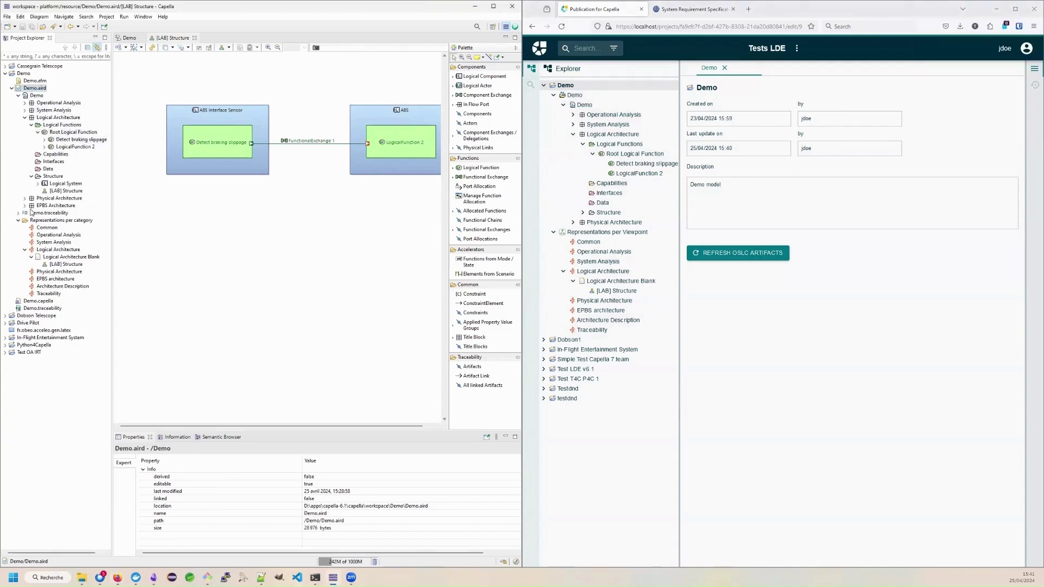
left_click(606, 292)
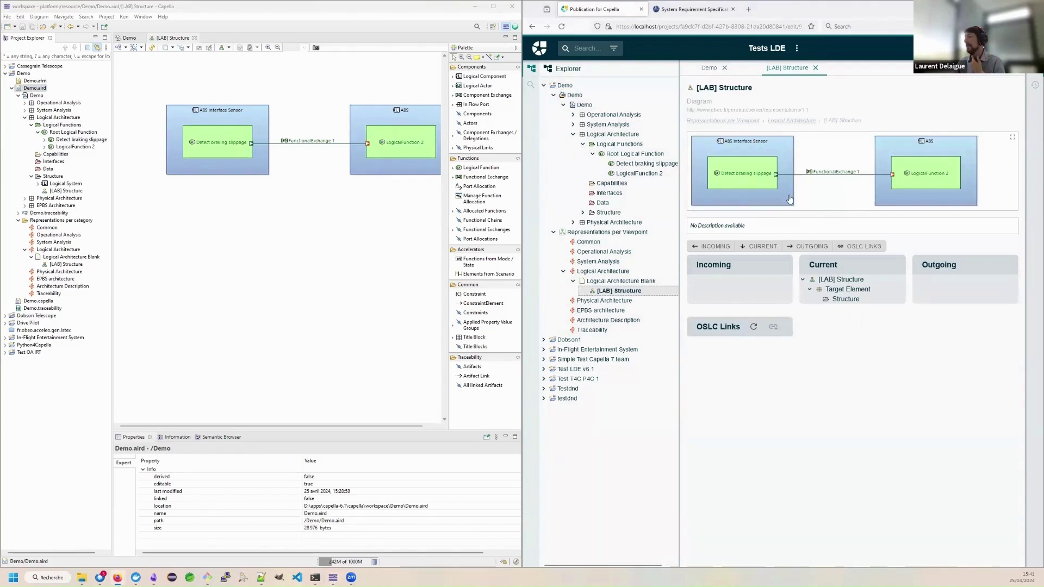
Open Detect braking slippage's web page and show the same function in Capella's Semantic Browser
left_click(746, 181)
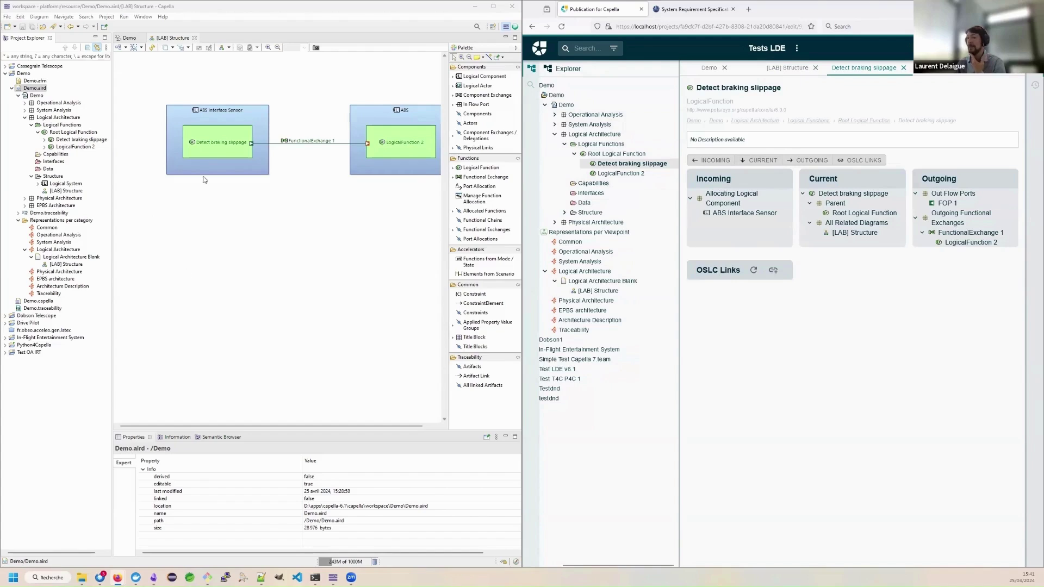
left_click(212, 150)
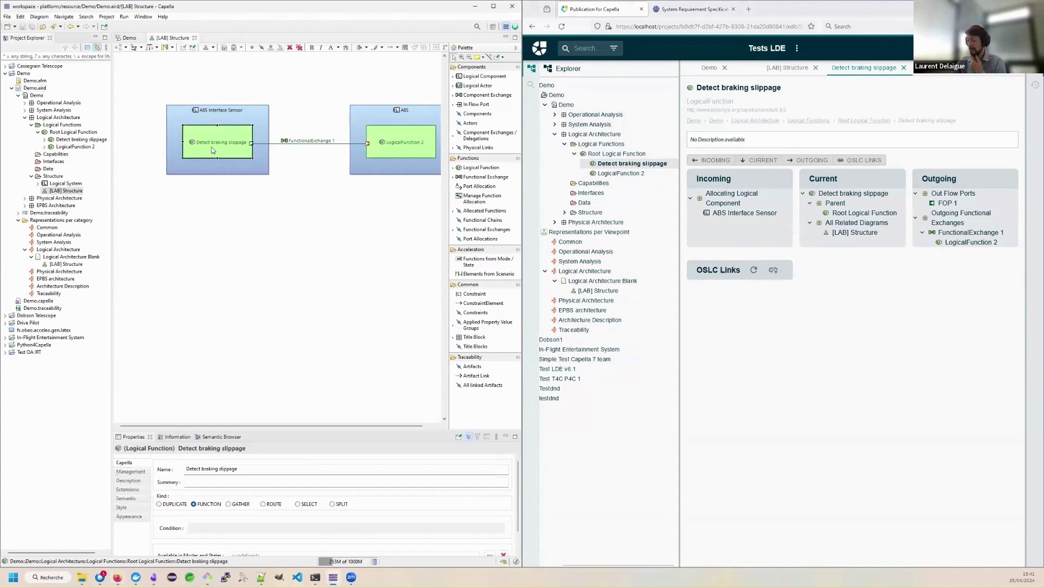
left_click(213, 436)
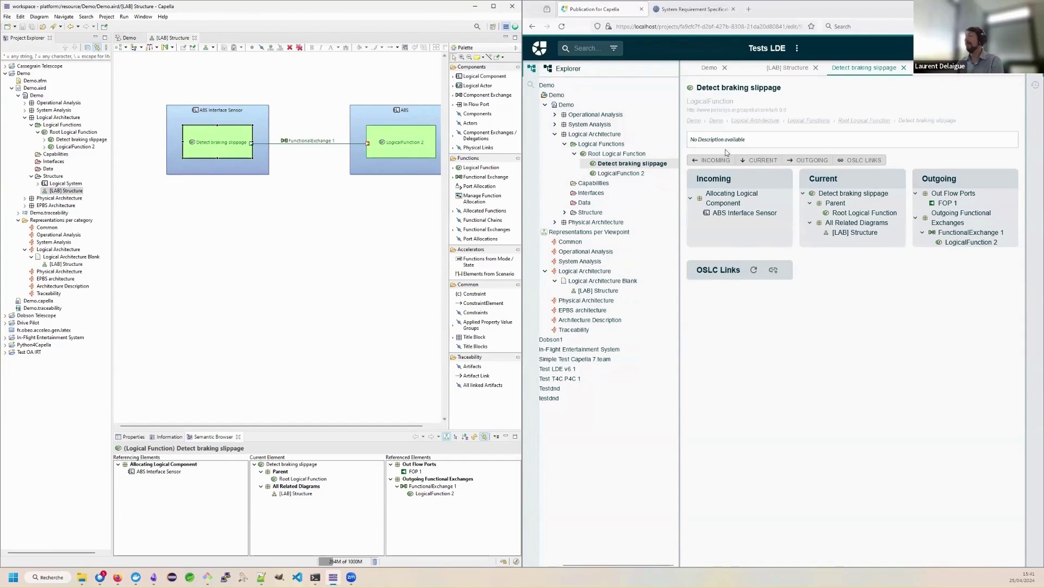
Restrict the web search to the Demo model instead of In-Flight Entertainment System and search 'Detec'
left_click(530, 87)
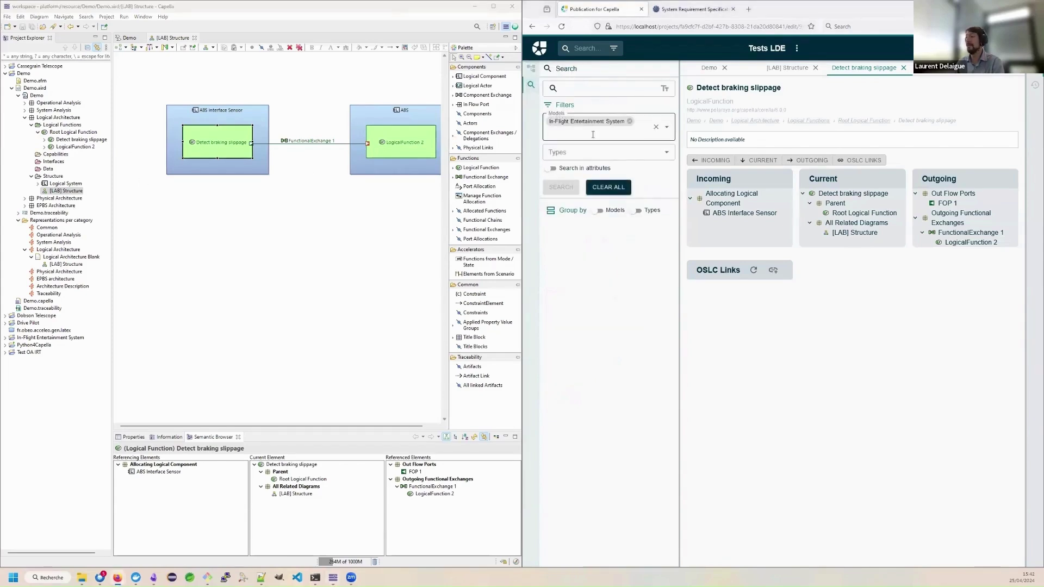
left_click(629, 121)
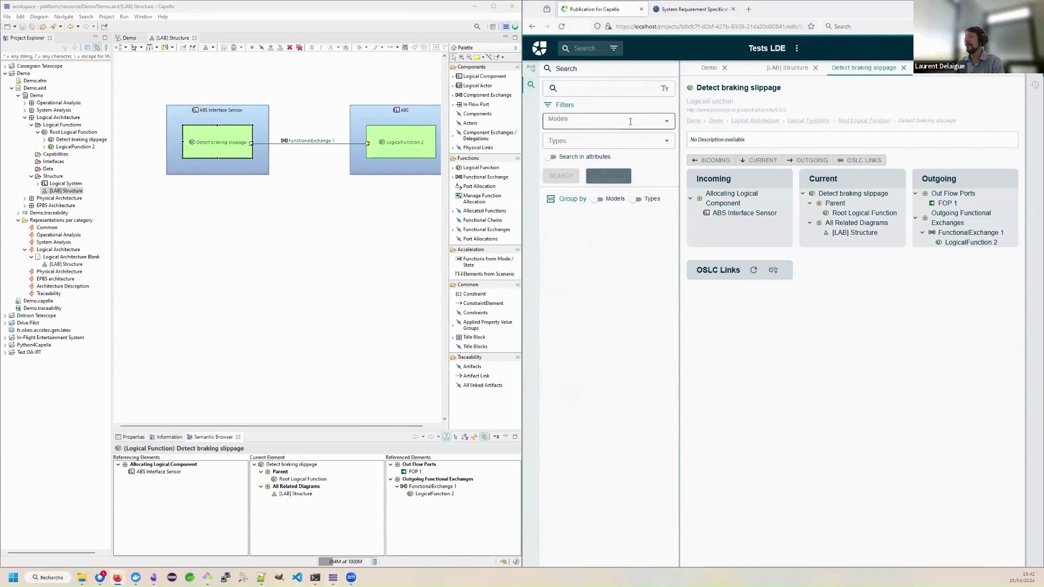
left_click(664, 123)
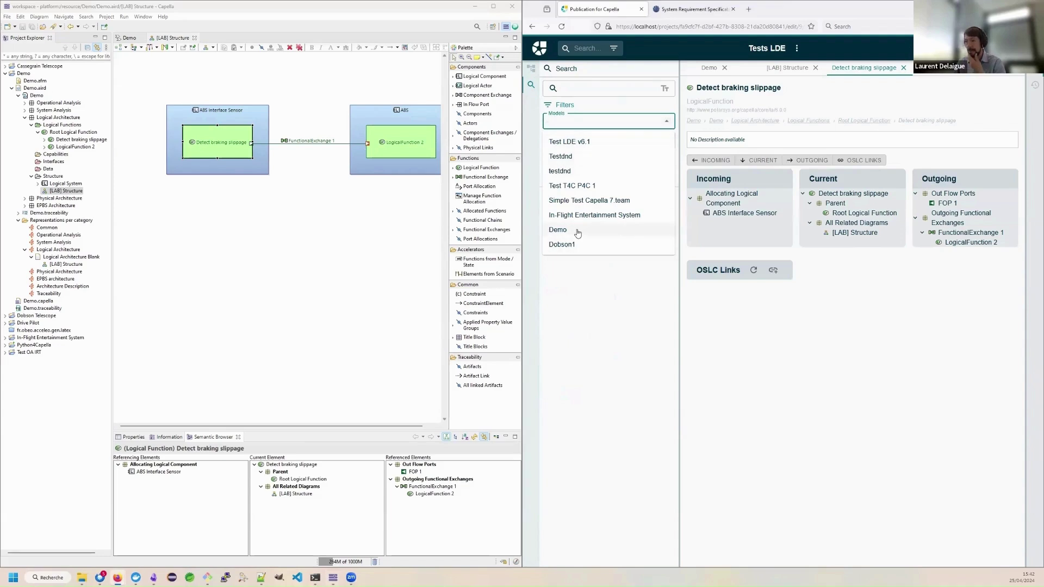
left_click(561, 232)
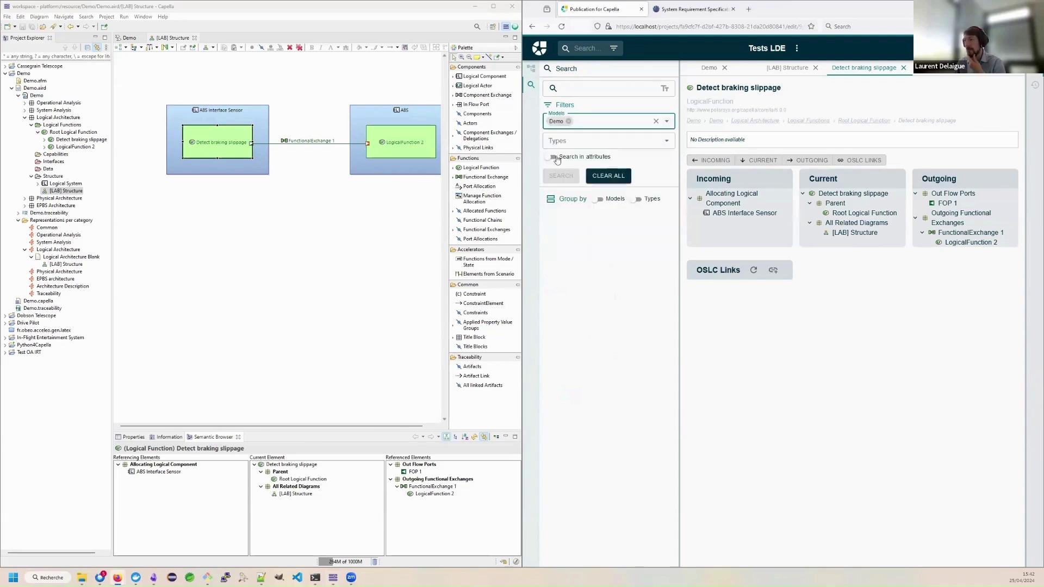
left_click(575, 90)
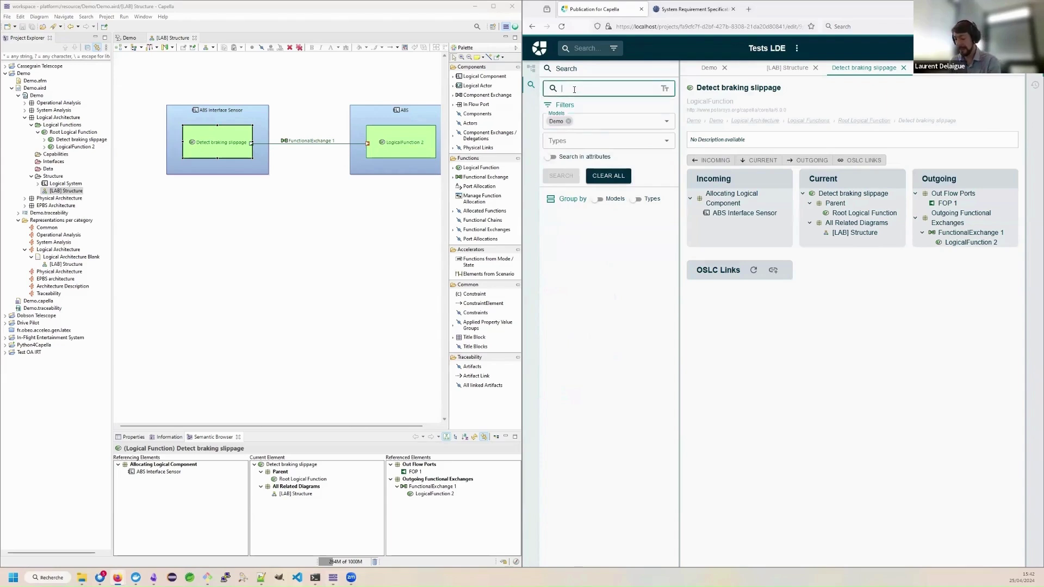
type("Detec")
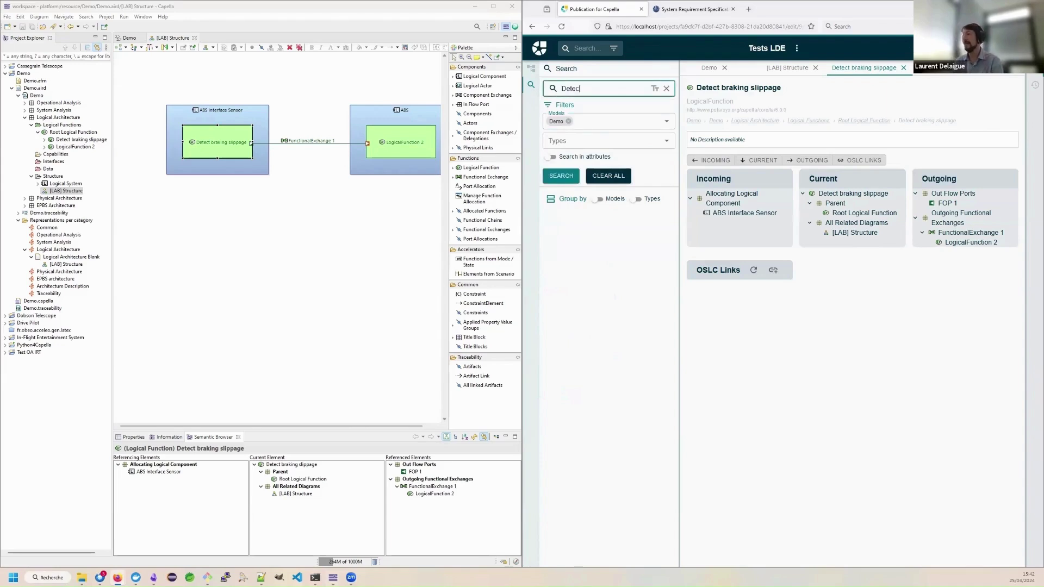
left_click(561, 177)
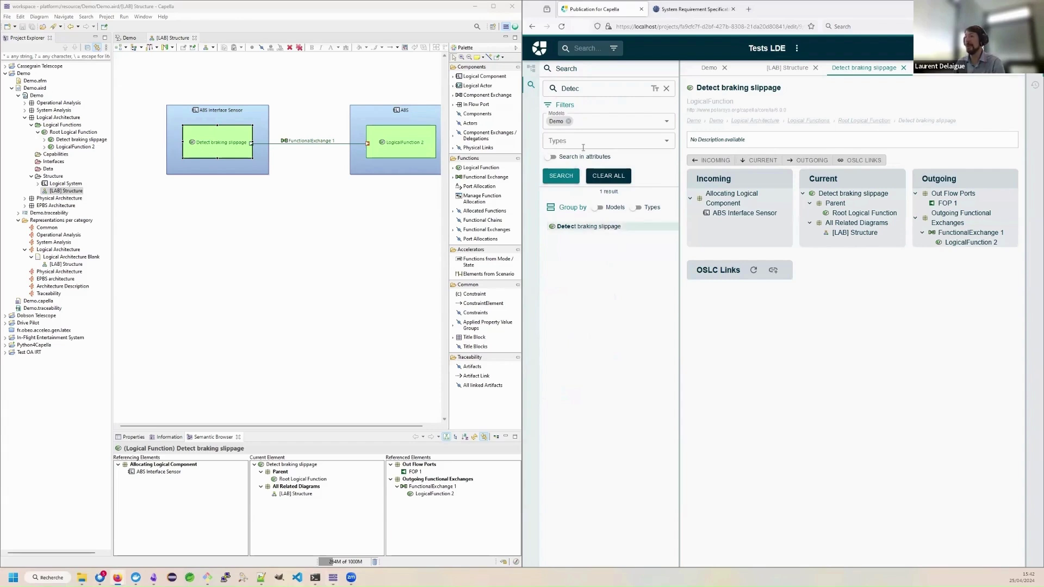
Replace the query with 'func' and rerun the search
left_click(598, 88)
key("ctrl+a")
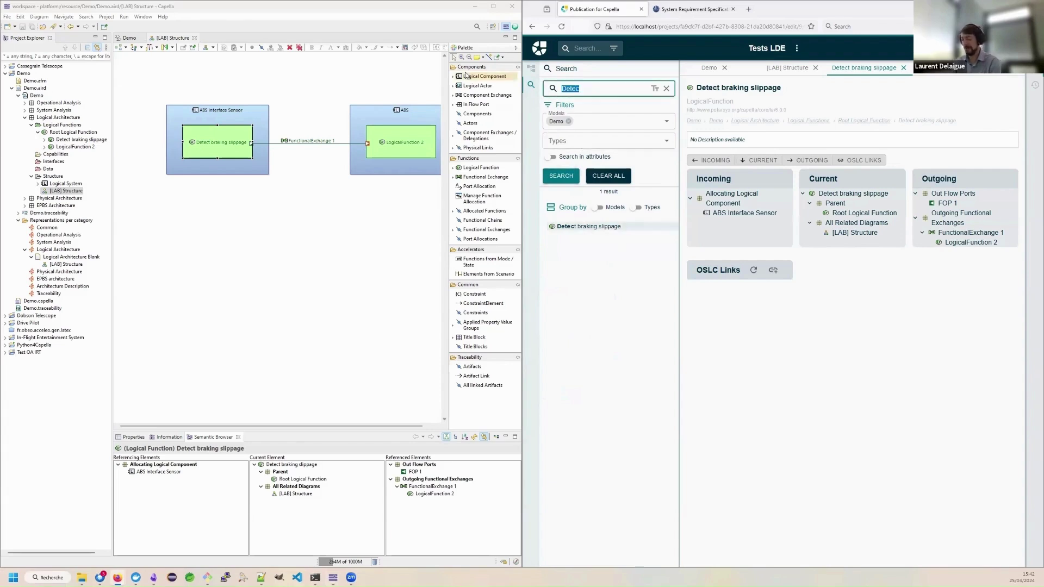
type("func")
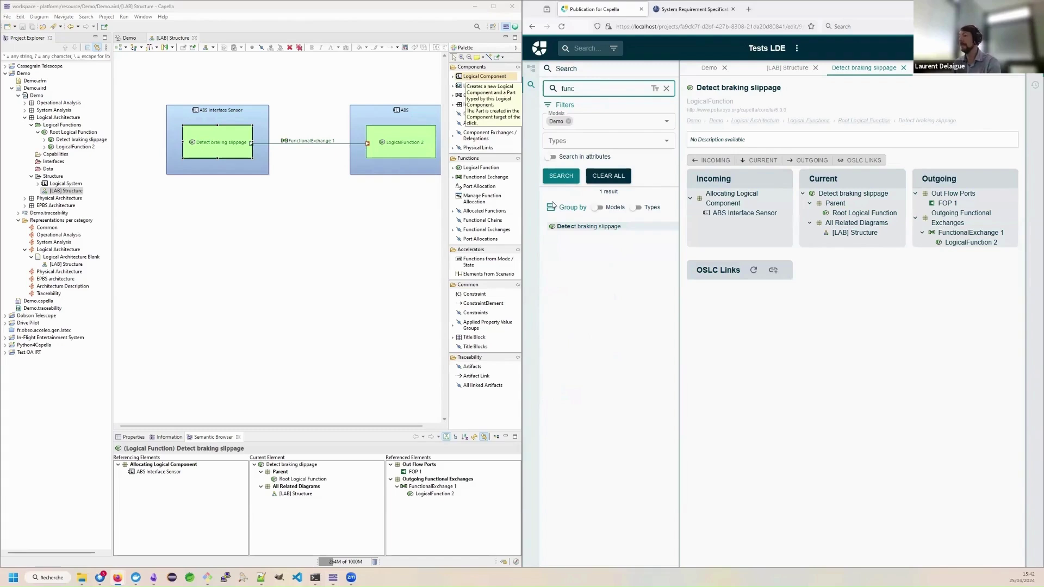
left_click(559, 176)
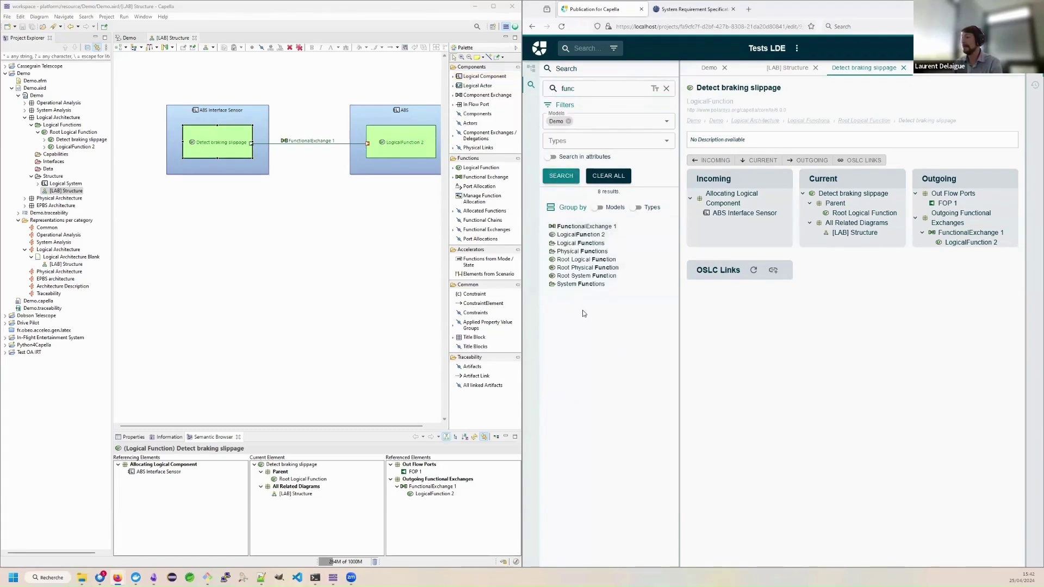
Open LogicalFunction 2, switch to the model Explorer, and show the Demo model's revision history
left_click(580, 234)
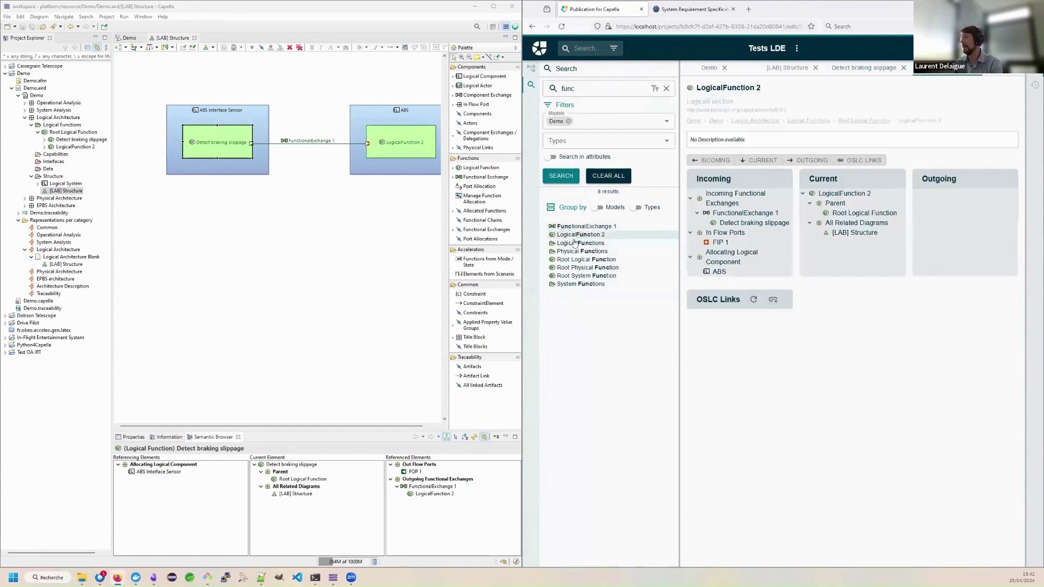
left_click(531, 68)
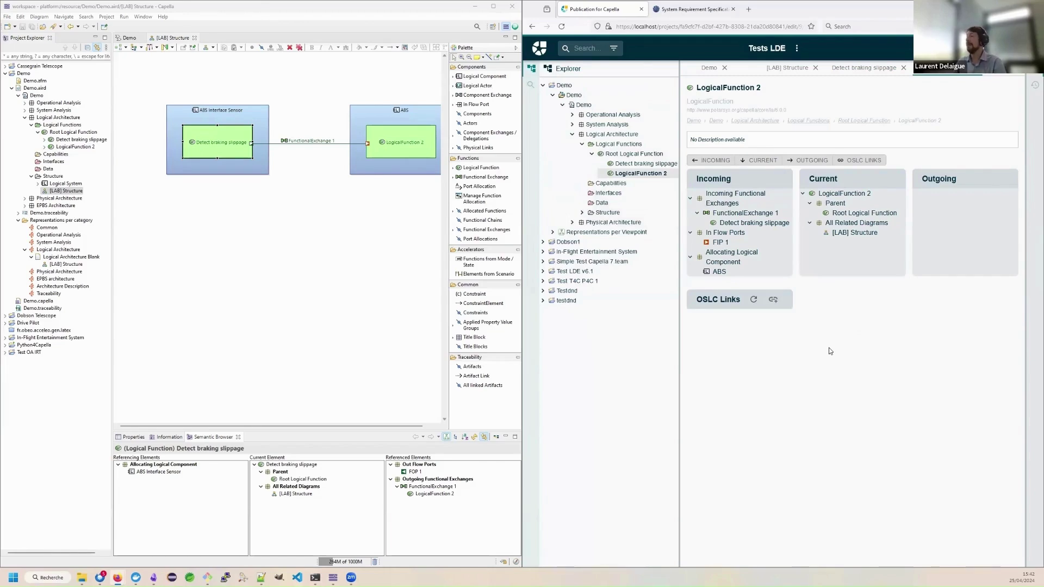
left_click(1034, 85)
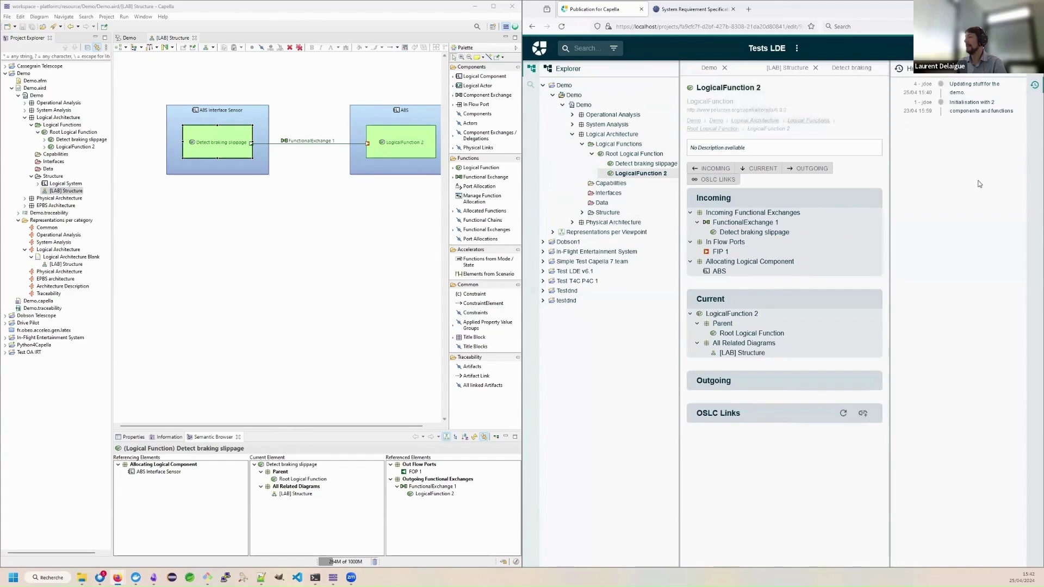
left_click(565, 86)
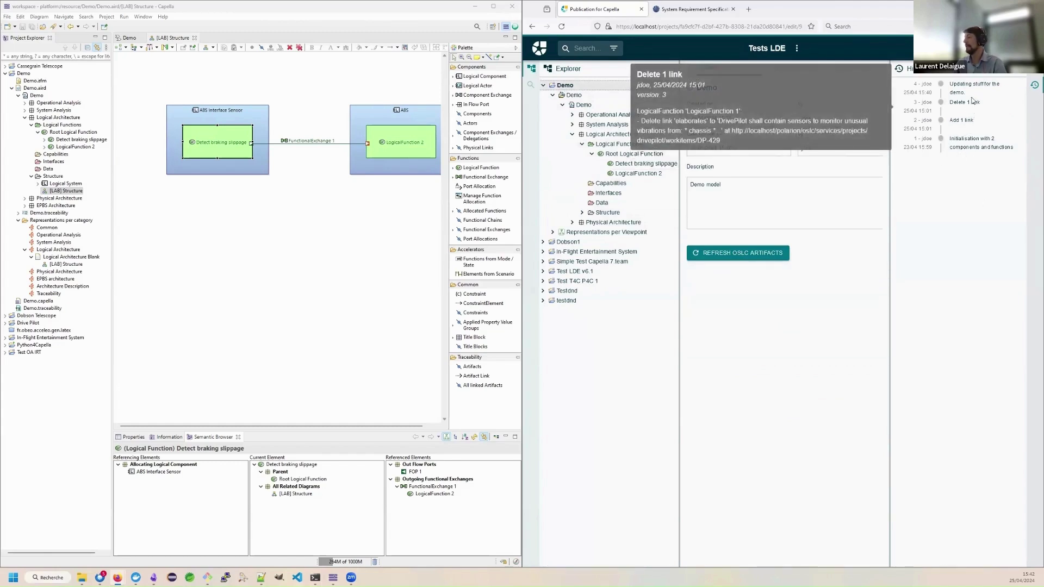
Browse the history of Detect braking slippage and LogicalFunction 2, then close the History panel
mouse_move(972, 93)
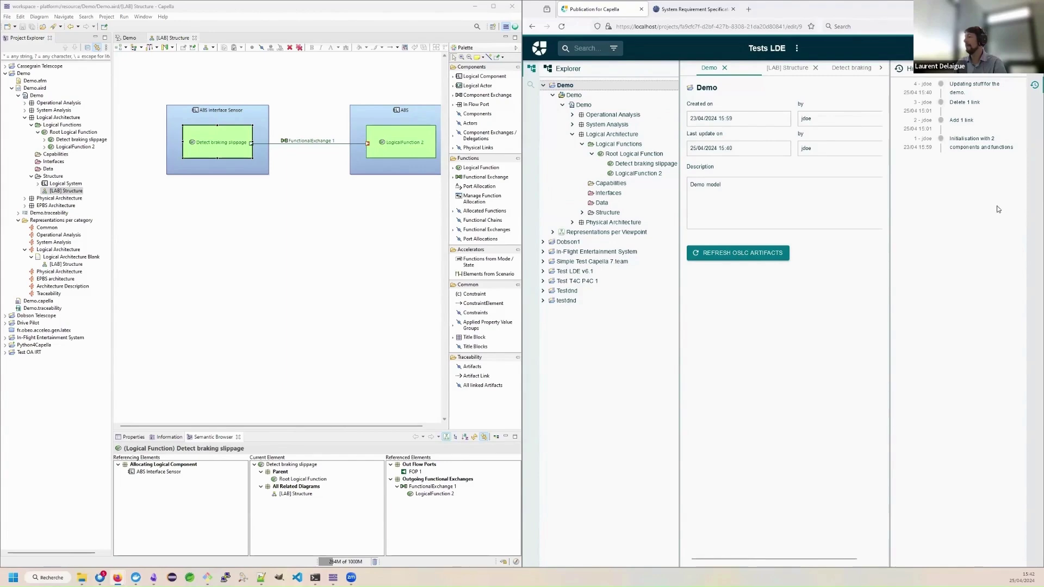
left_click(846, 70)
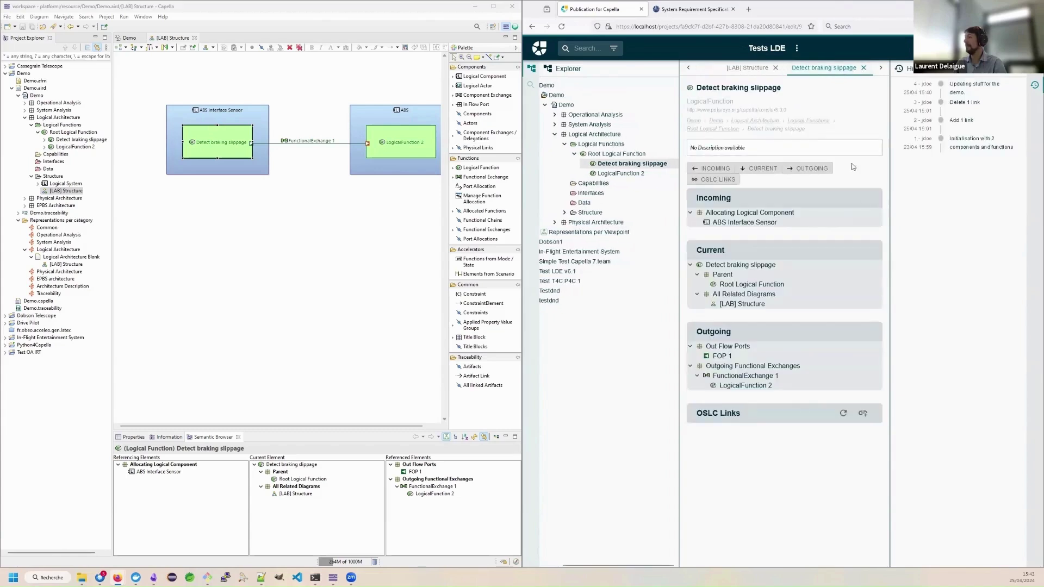
left_click(609, 173)
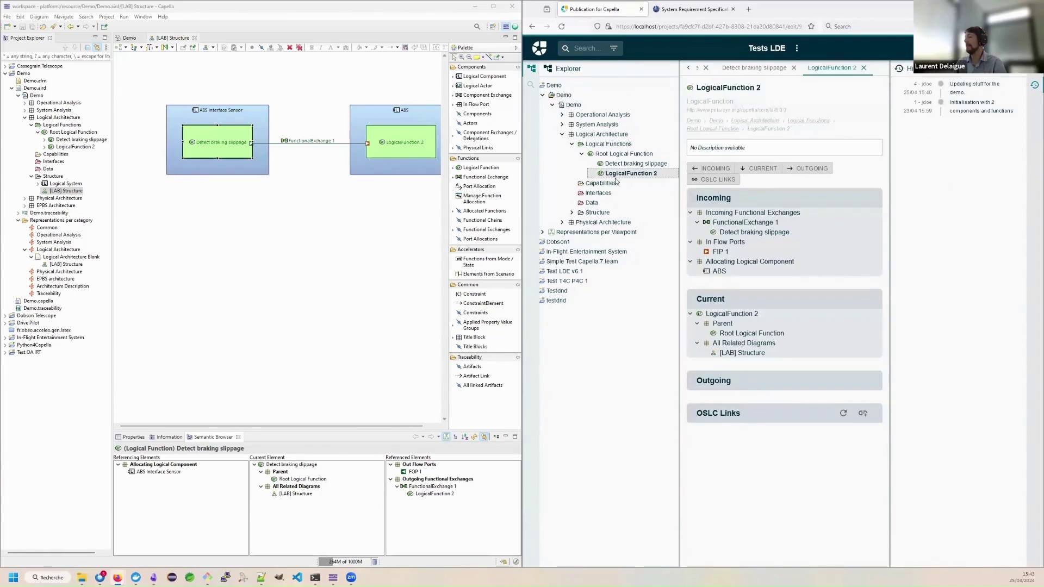
mouse_move(914, 110)
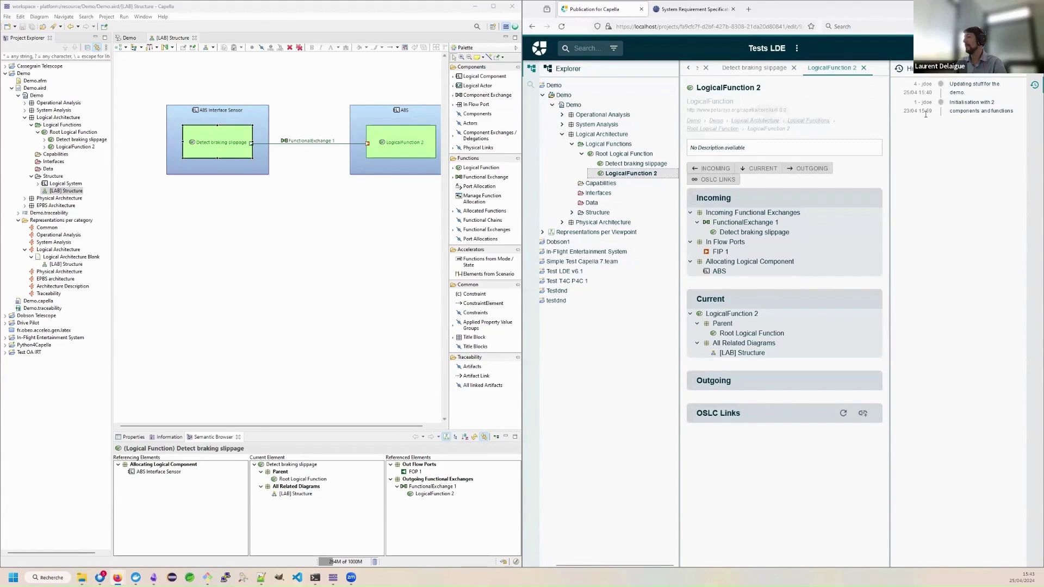
left_click(626, 165)
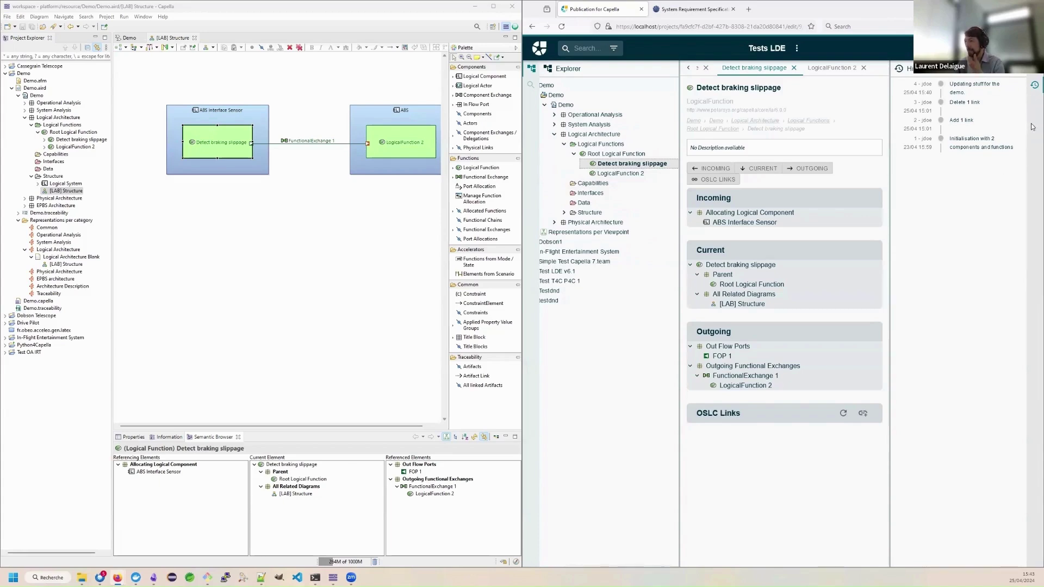
left_click(1034, 88)
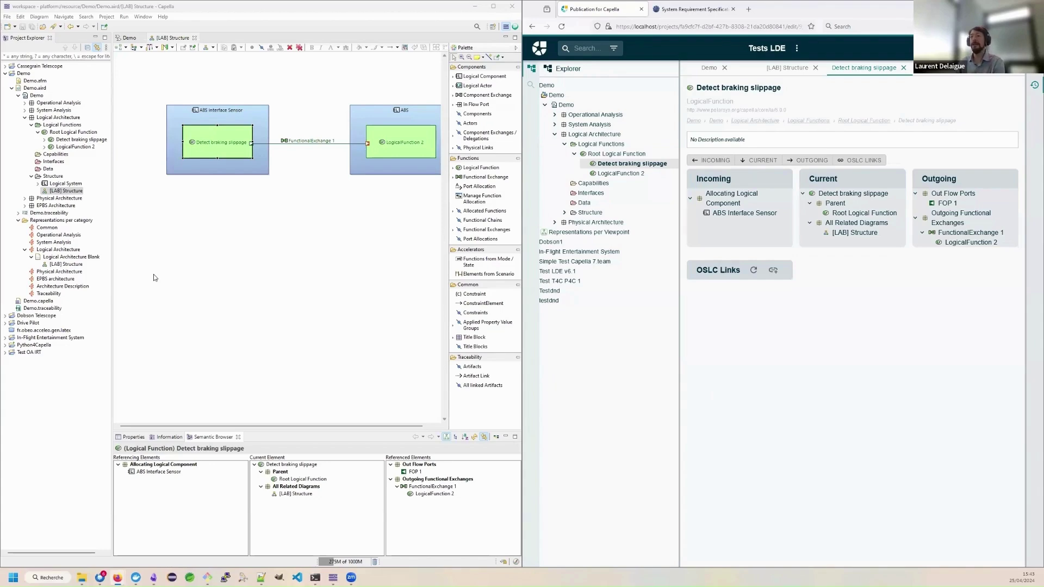
Drag Polarion requirement DP-429 onto Detect braking slippage to add it to the diagram with a satisfies link
left_click(694, 9)
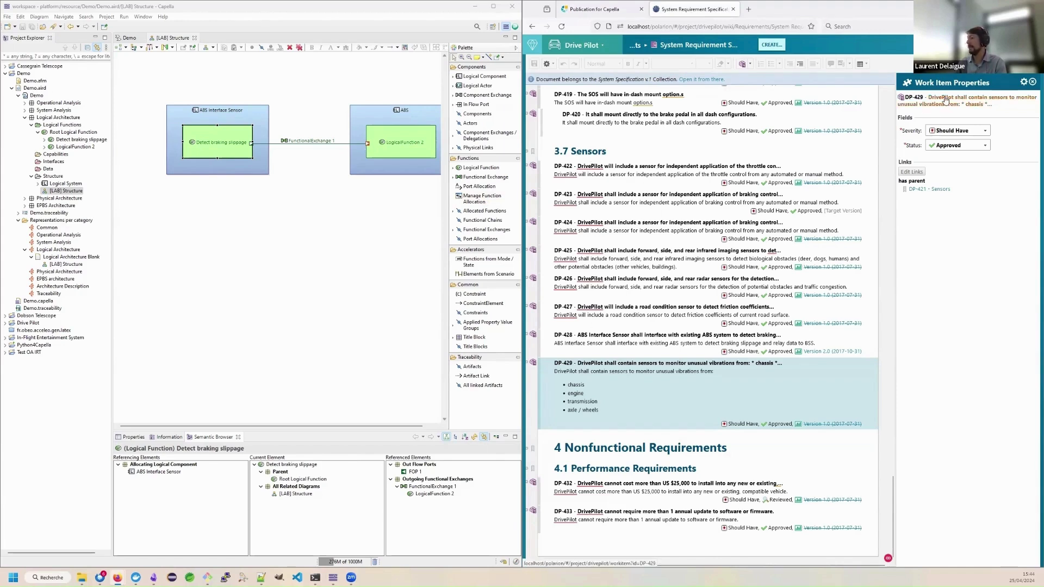
mouse_move(945, 99)
left_mouse_down()
mouse_move(363, 202)
mouse_move(224, 142)
left_mouse_up()
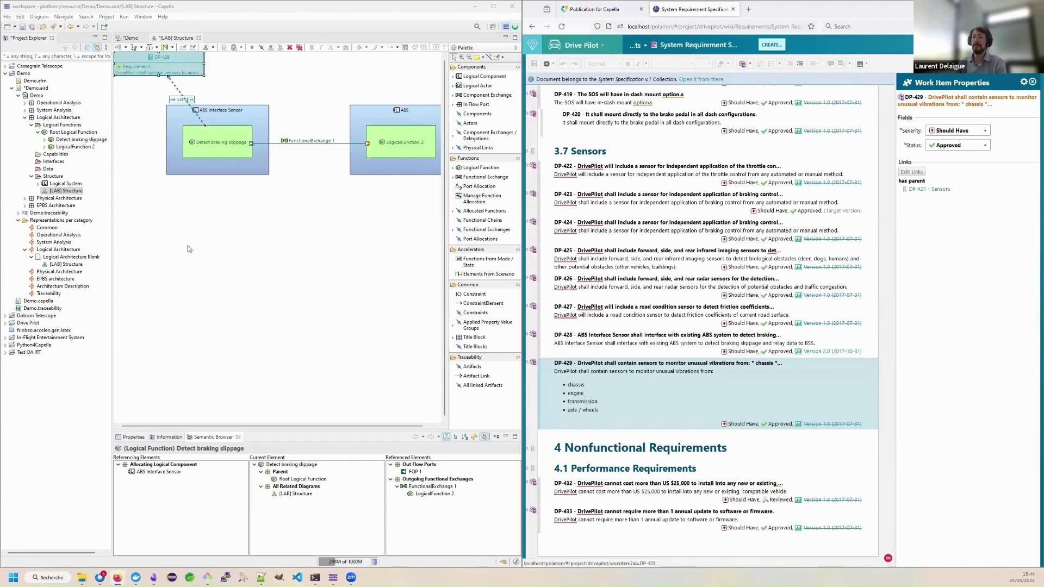
left_click(188, 247)
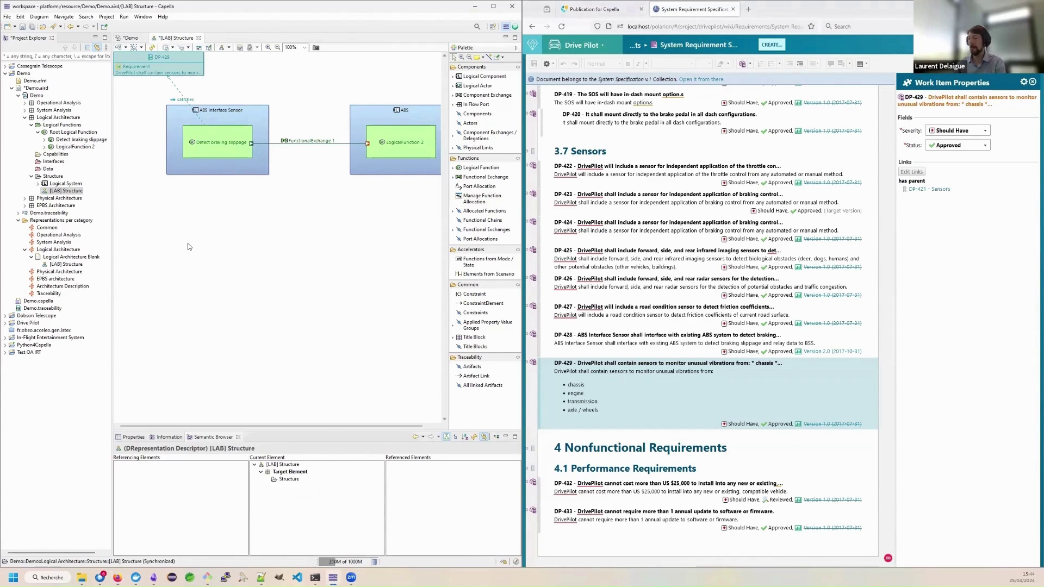
left_click(131, 61)
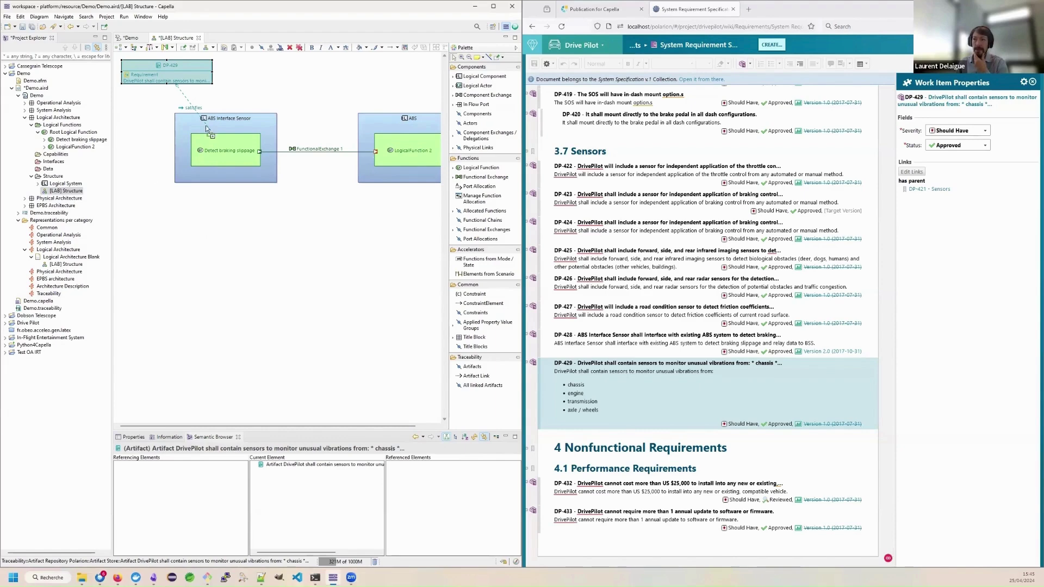
Show Detect braking slippage's satisfies link to DP-429 in an enlarged Semantic Browser
left_click(239, 143)
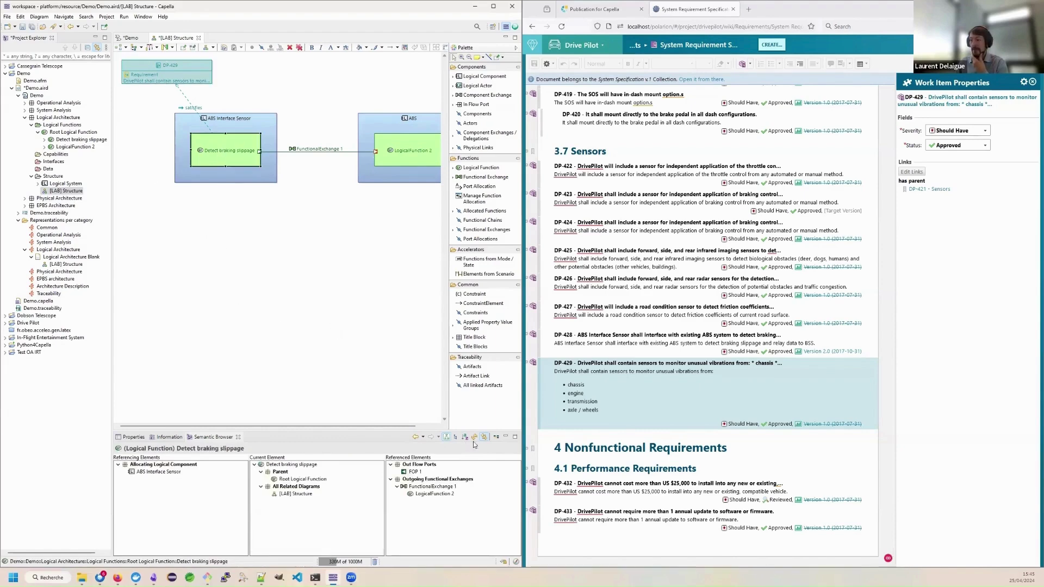
left_click(497, 438)
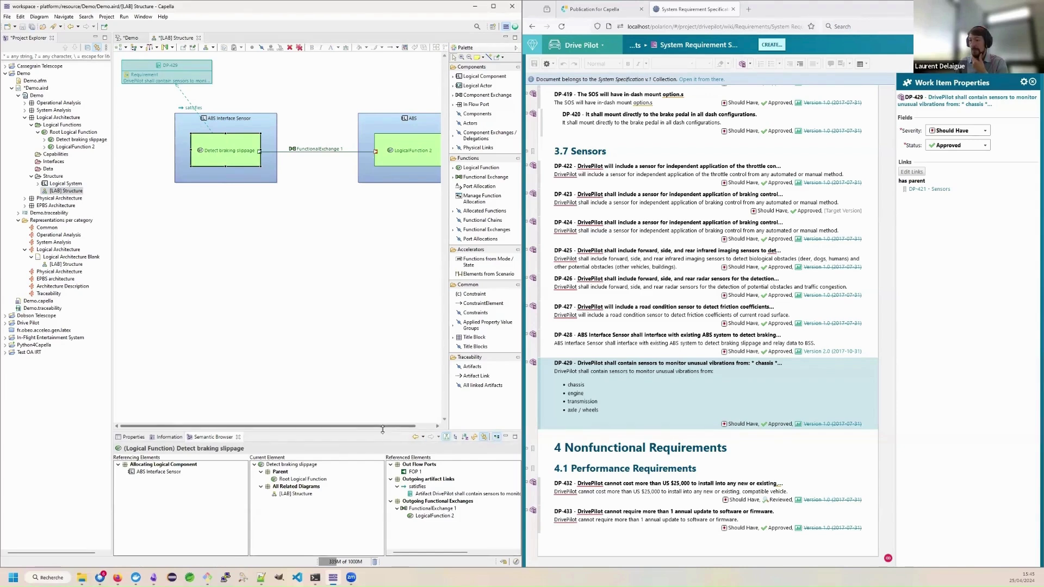
left_click_drag(387, 429, 384, 391)
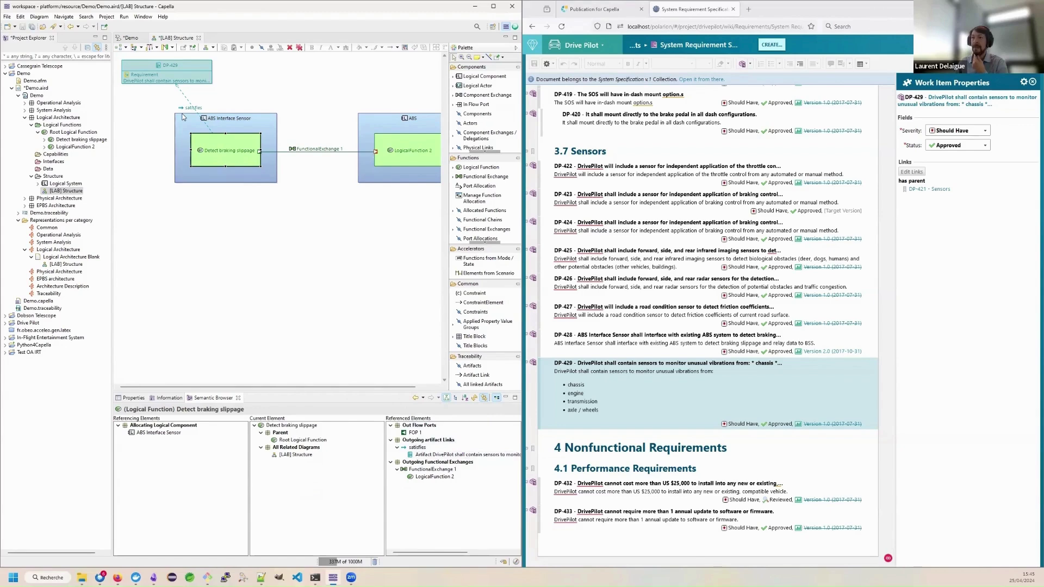
View DP-429 in Polarion and Detect braking slippage in the web app, then close both pages
left_click(162, 67)
right_click(161, 67)
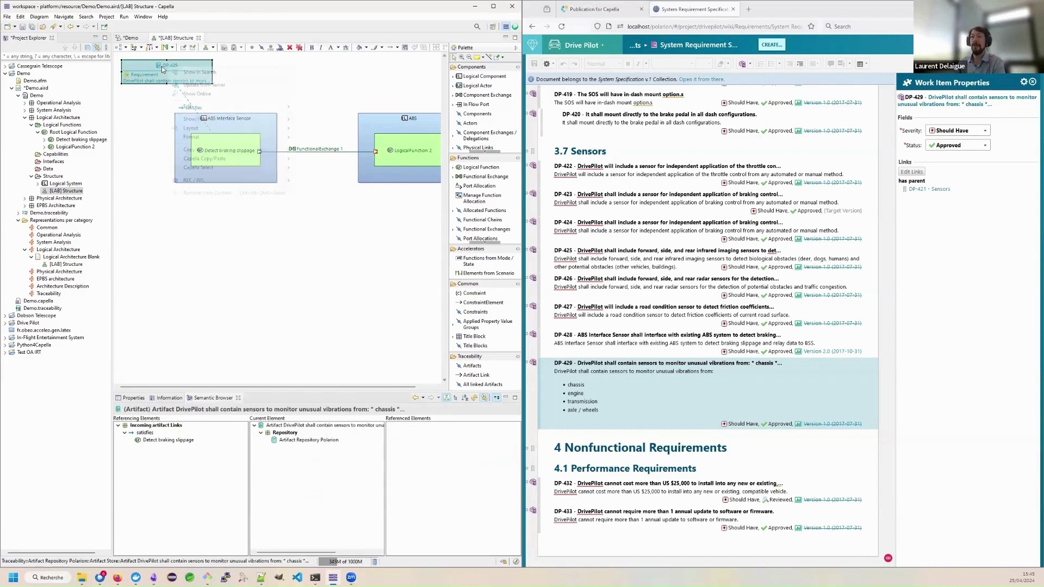
left_click(196, 94)
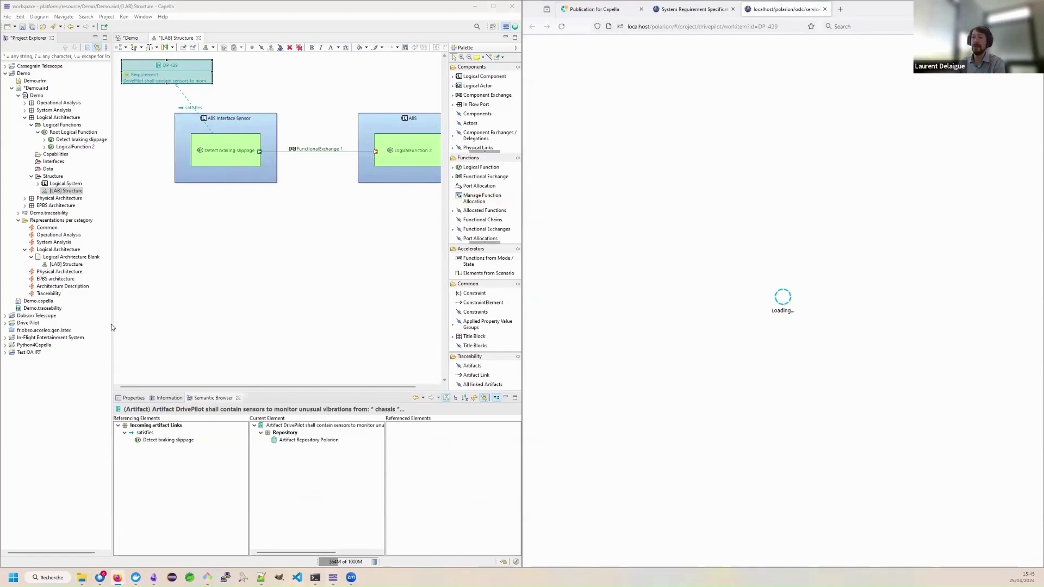
right_click(224, 150)
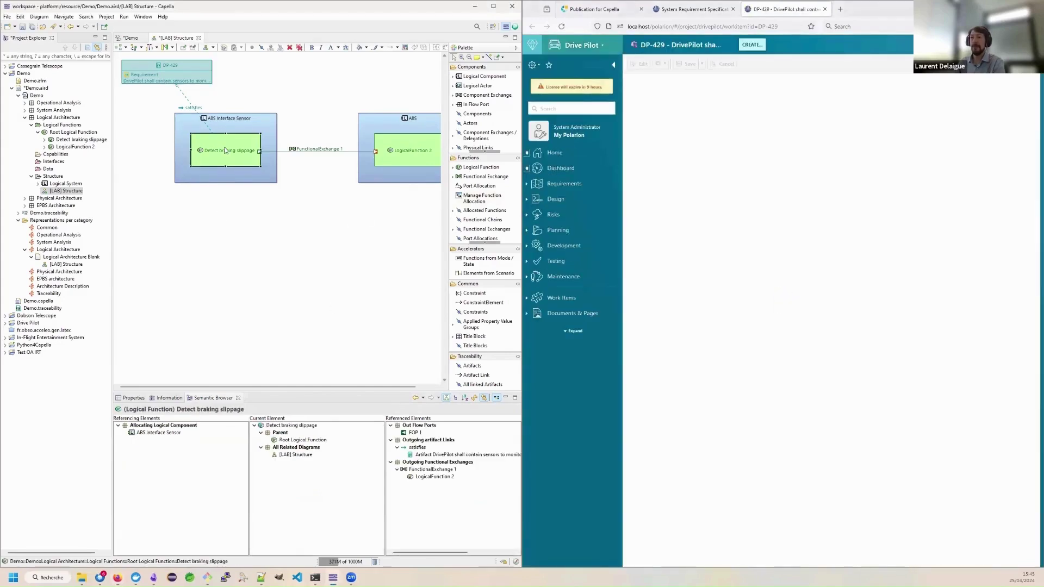
left_click(254, 222)
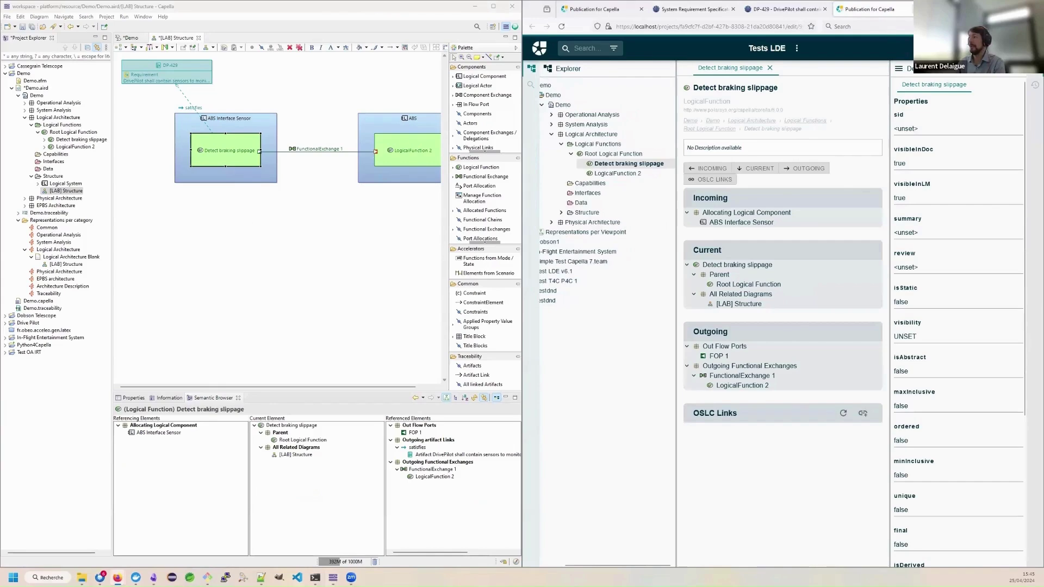
left_click(917, 9)
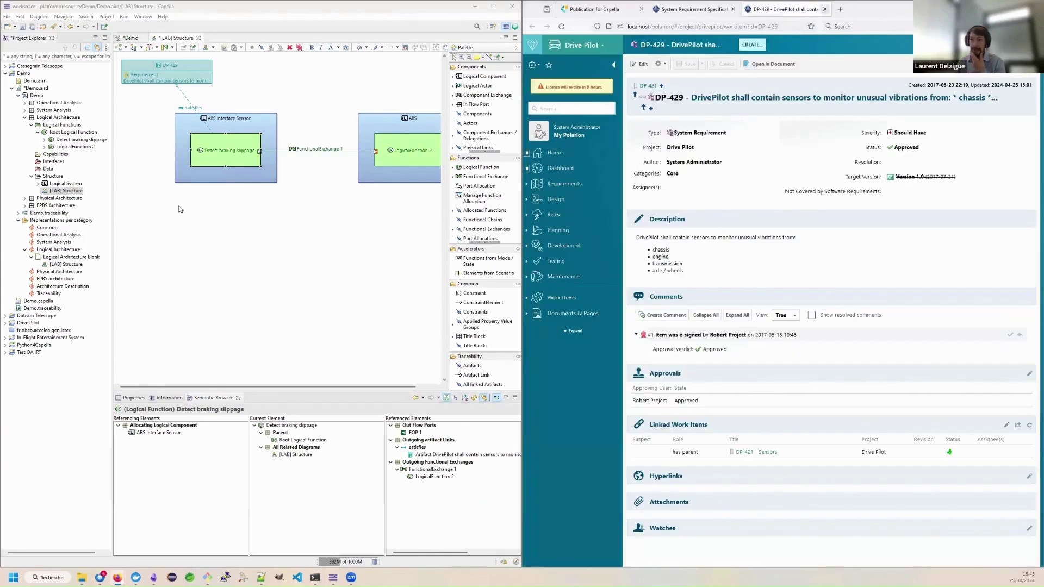
key("ctrl+w")
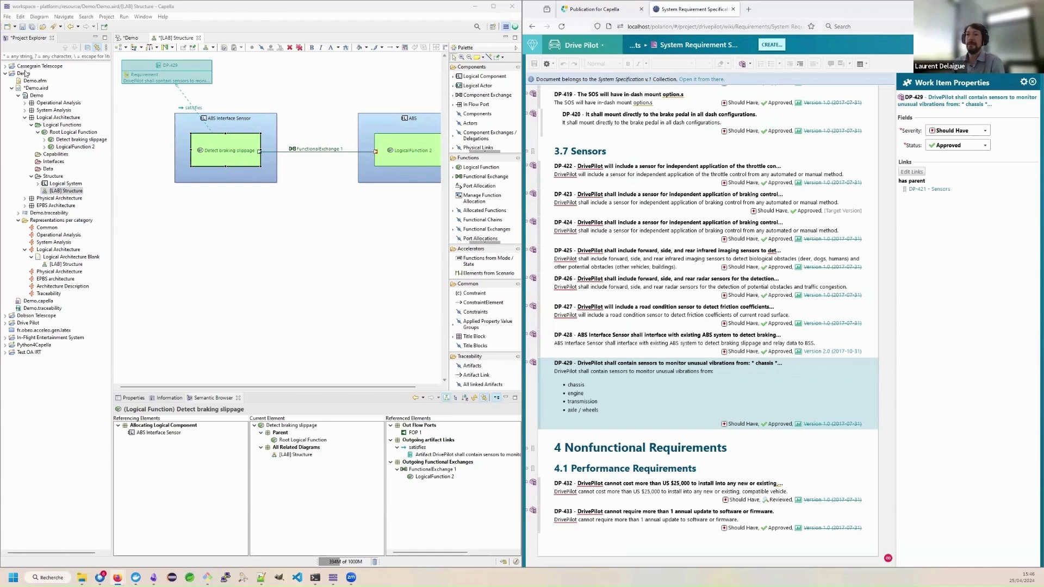
Save the session and republish the Demo model with commit message 'Add a link to DP-429'
right_click(30, 90)
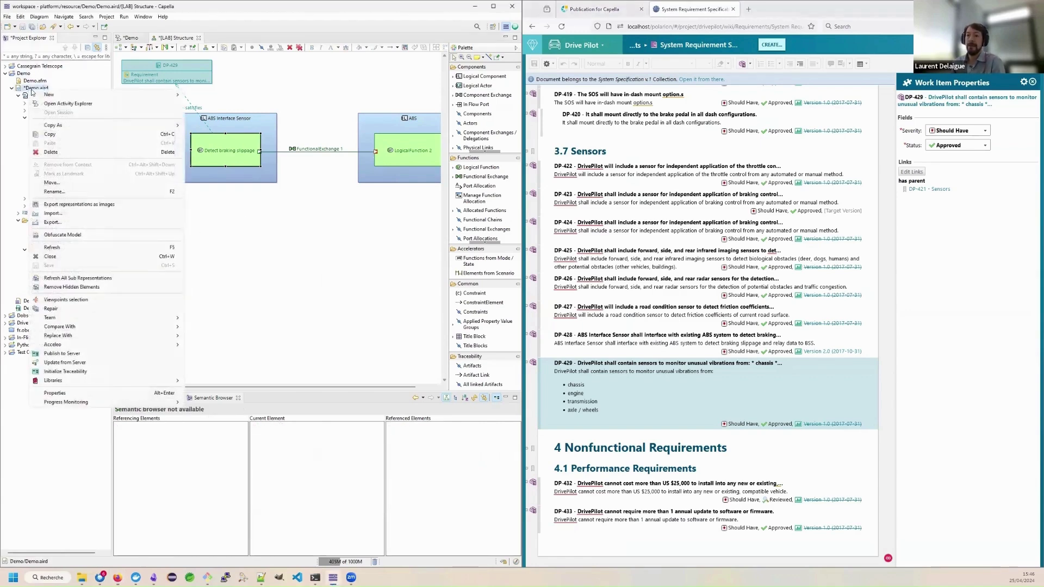
left_click(61, 354)
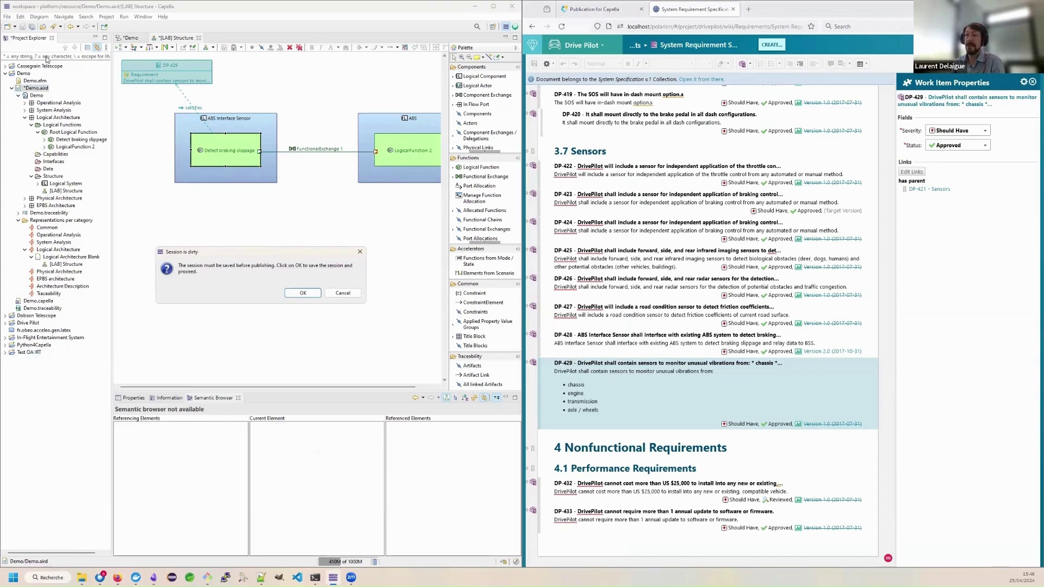
left_click(303, 293)
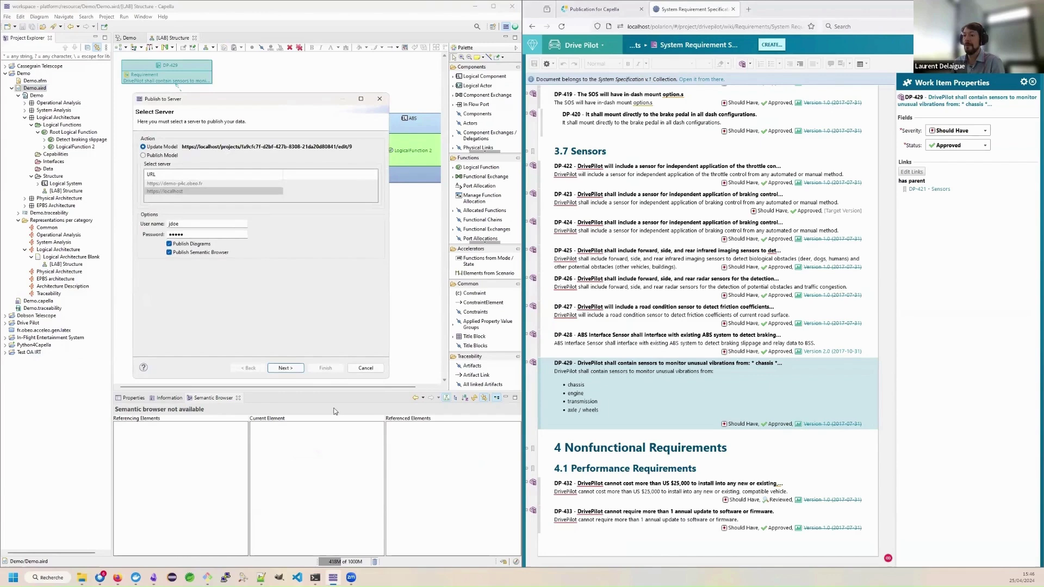
left_click(285, 368)
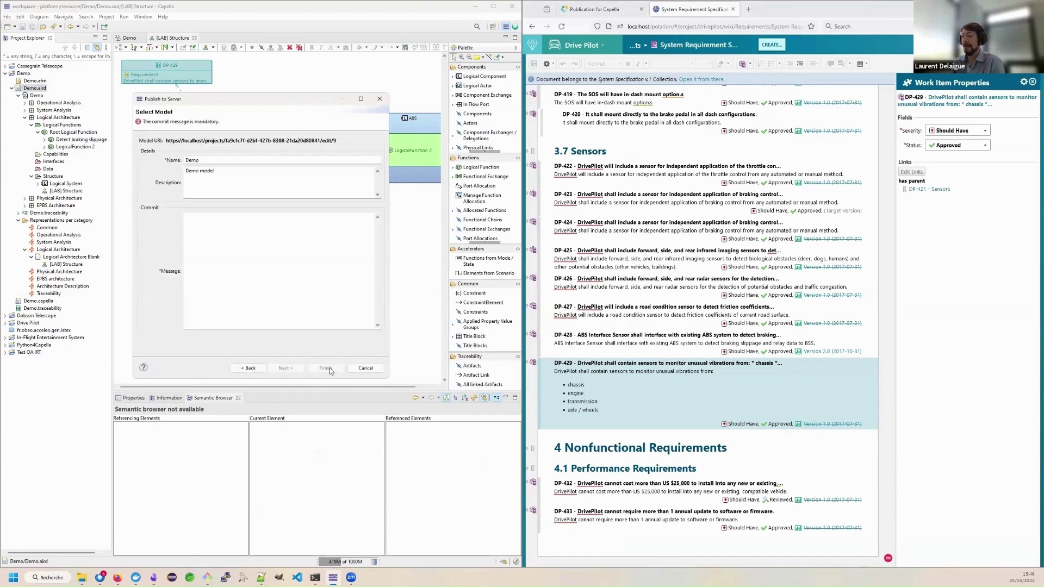
left_click(221, 278)
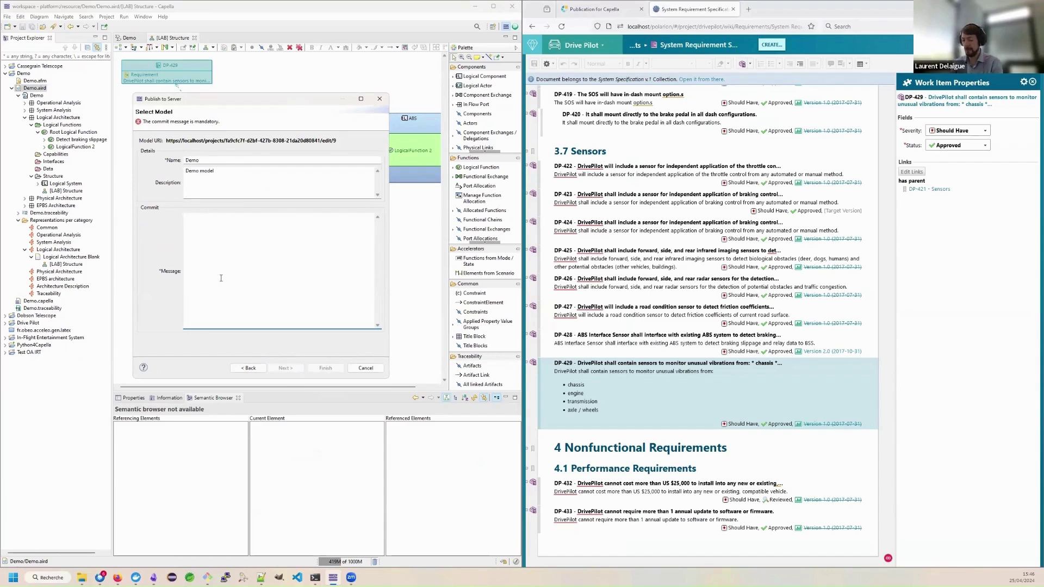
type("Add a li")
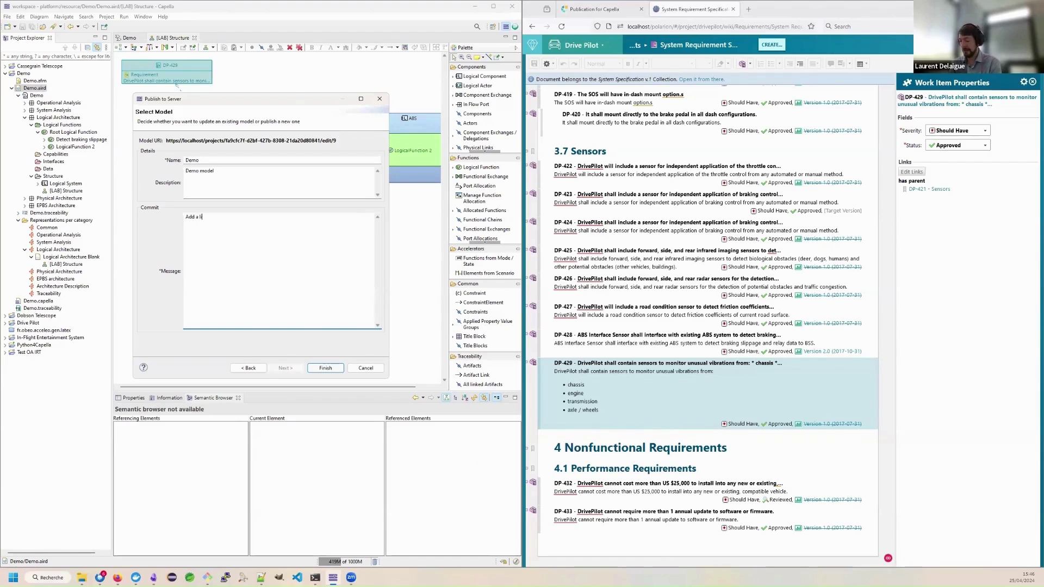
type("nk to DP-429")
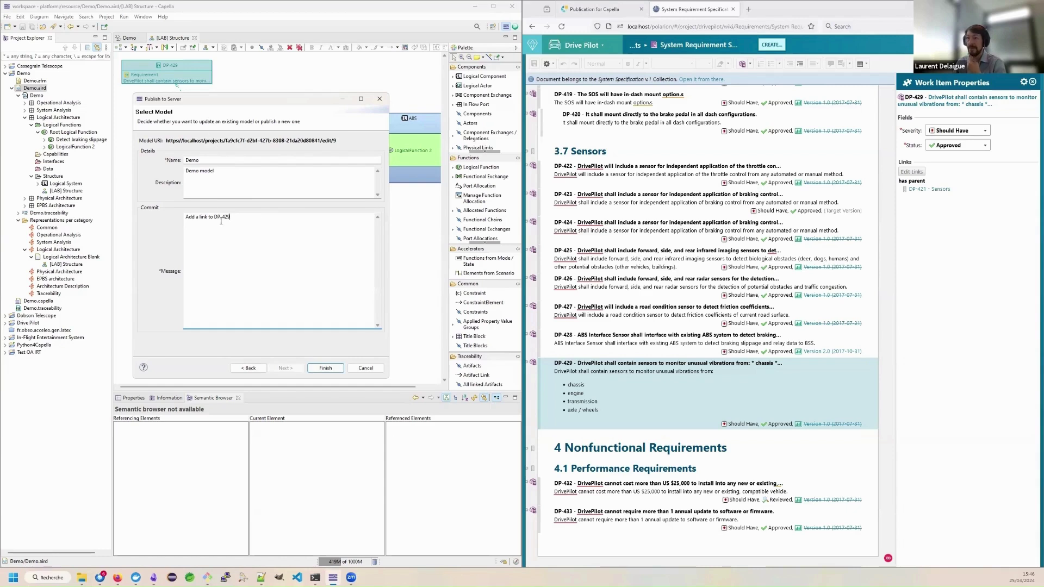
left_click(317, 368)
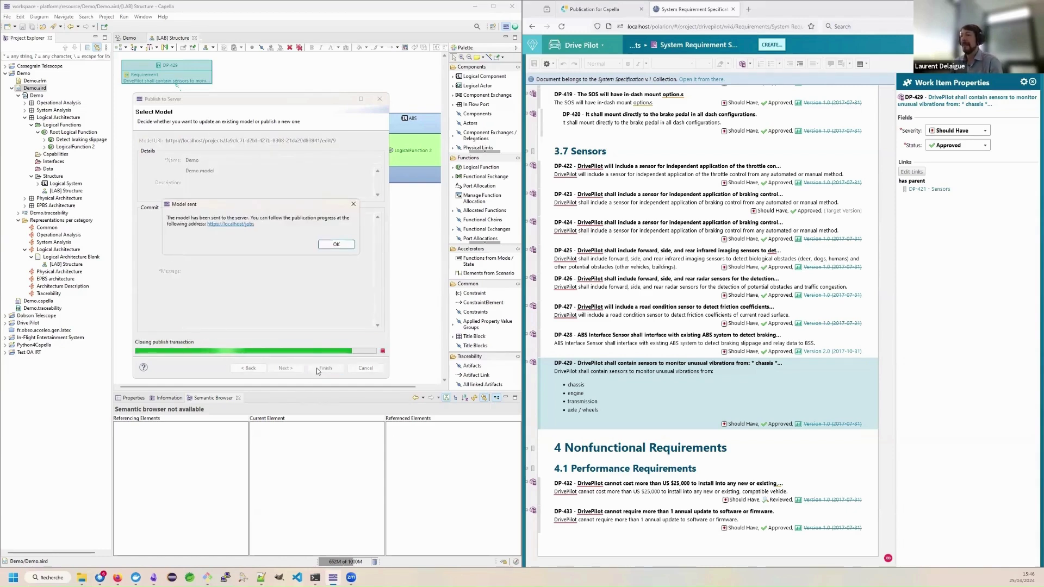
Dismiss the Model sent message to reveal Detect braking slippage's satisfies link to DP-429
left_click(336, 245)
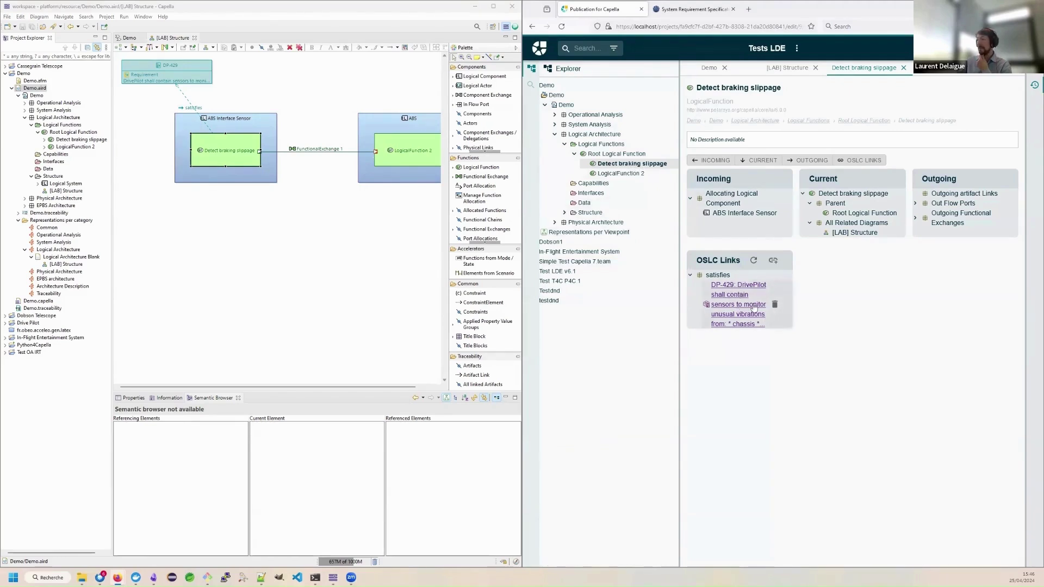
Open DP-429 in Polarion, confirm it relates to Detect braking slippage, and return to the function page
left_click(726, 296)
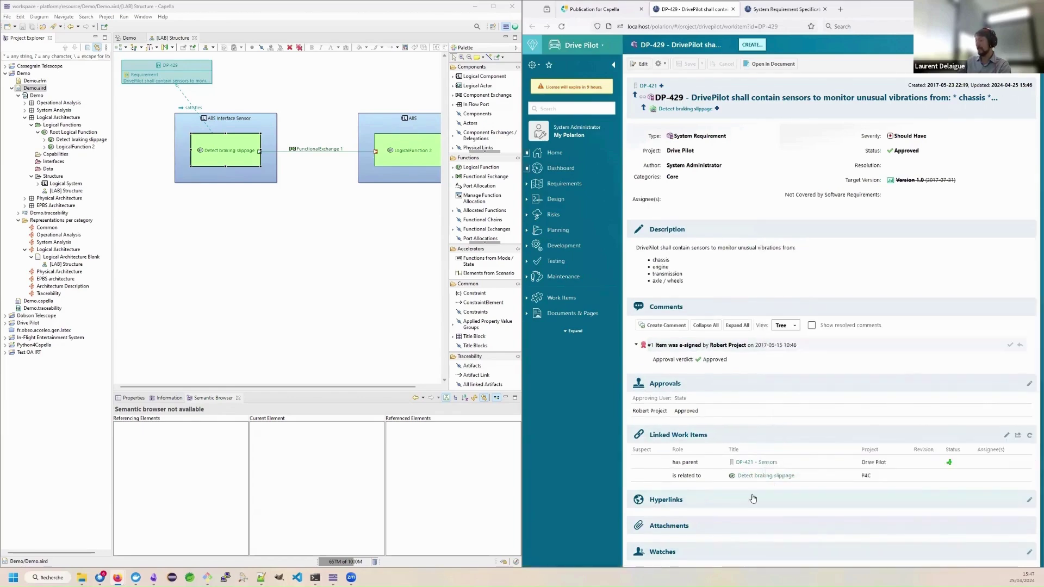
mouse_move(741, 478)
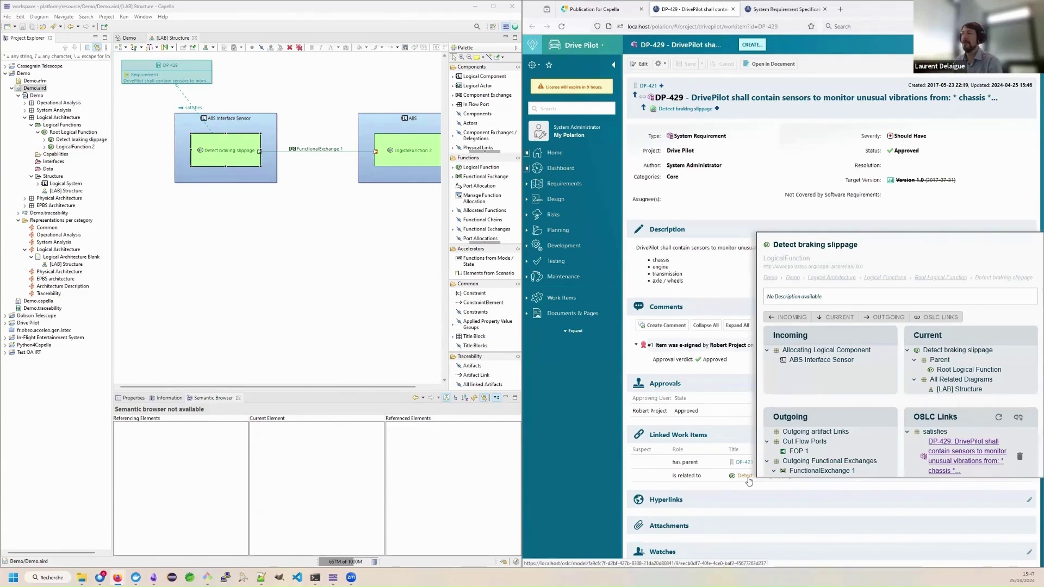
left_click(745, 477)
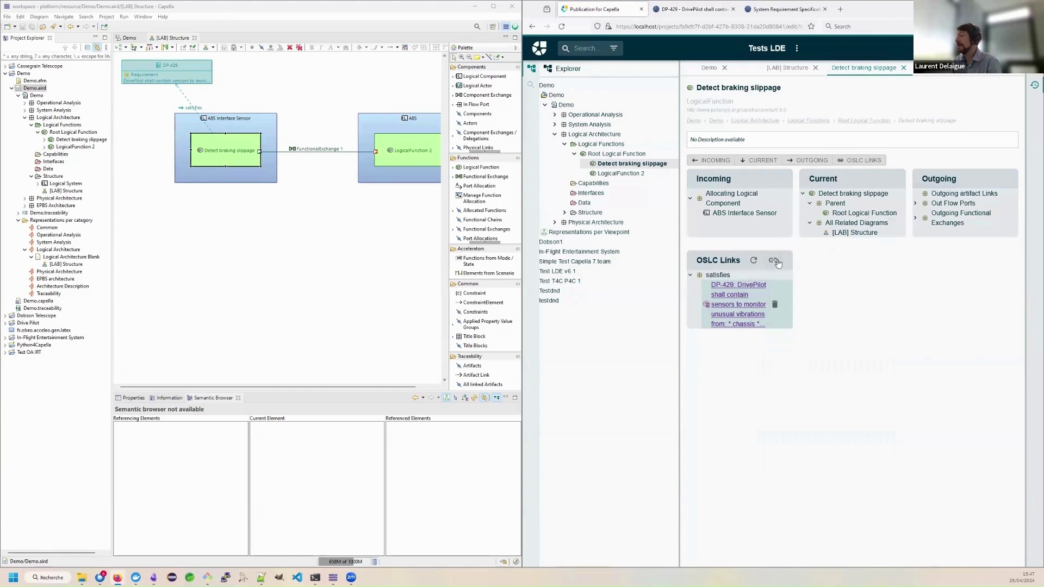
Add an elaborates OSLC link from Detect braking slippage to requirement DP-428, then return to DP-429
left_click(775, 261)
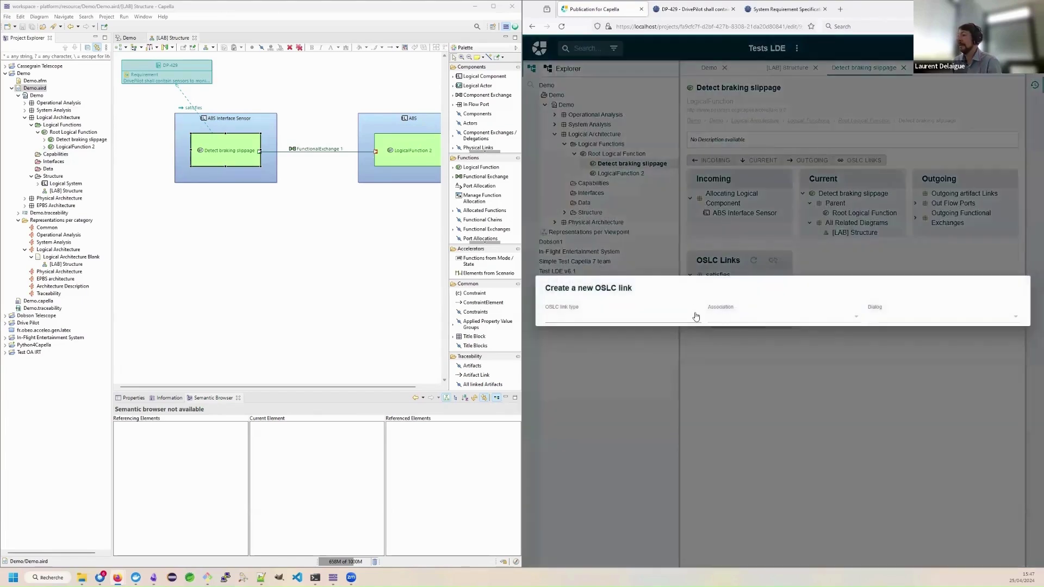
left_click(694, 315)
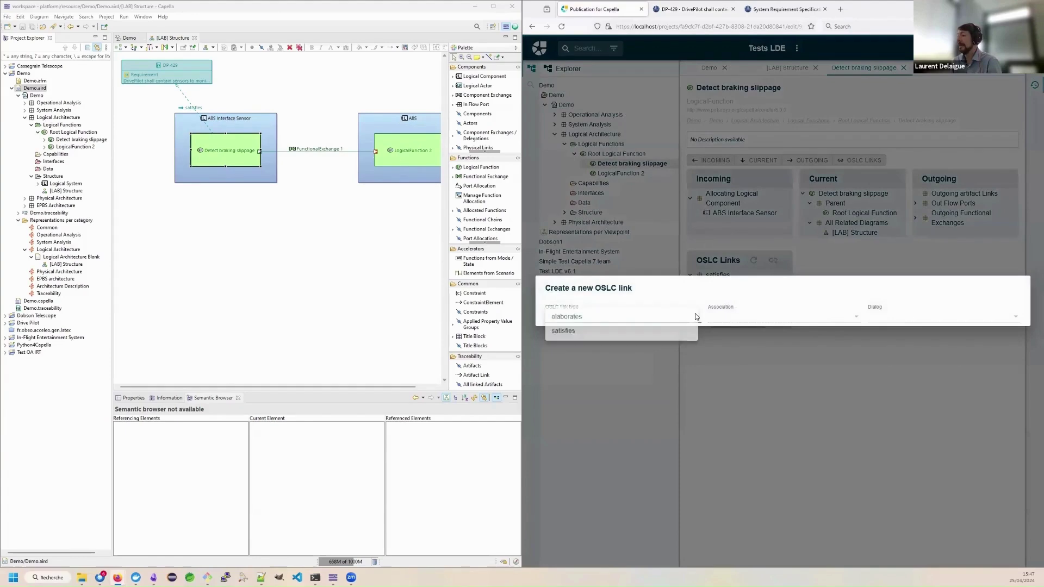
left_click(567, 317)
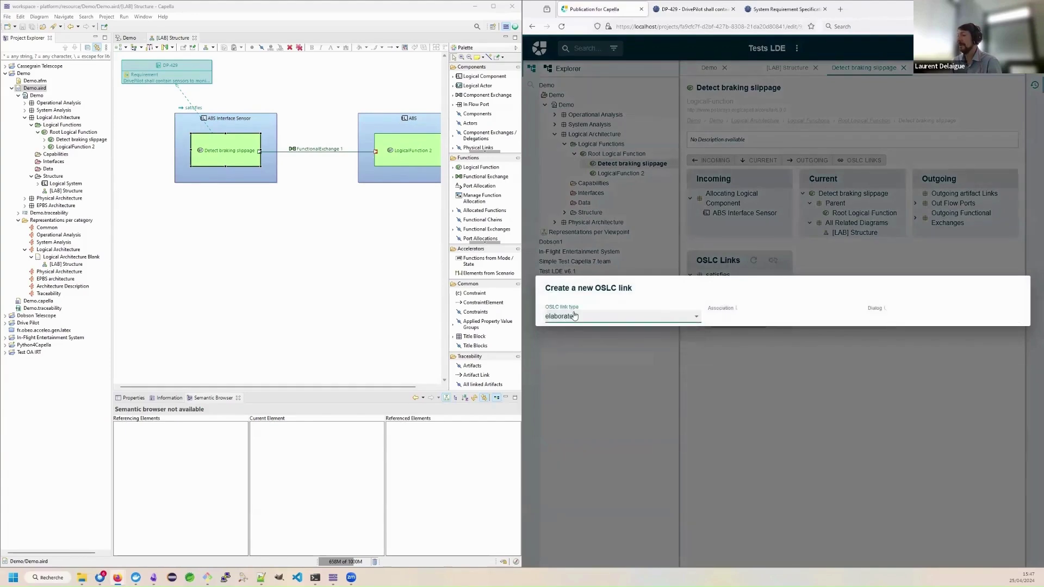
left_click(1016, 320)
left_click(925, 334)
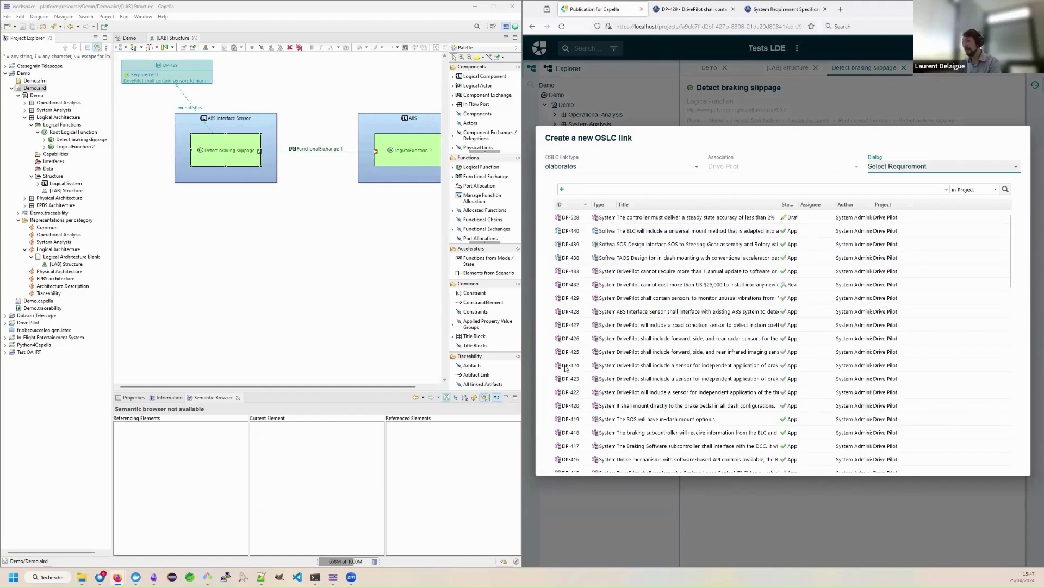
left_click(630, 314)
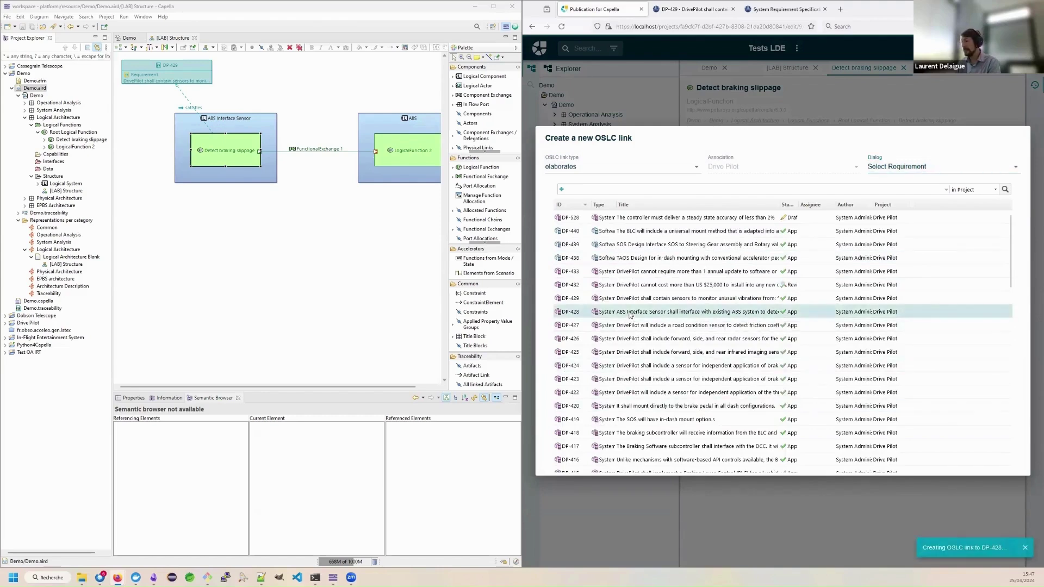
left_click(828, 515)
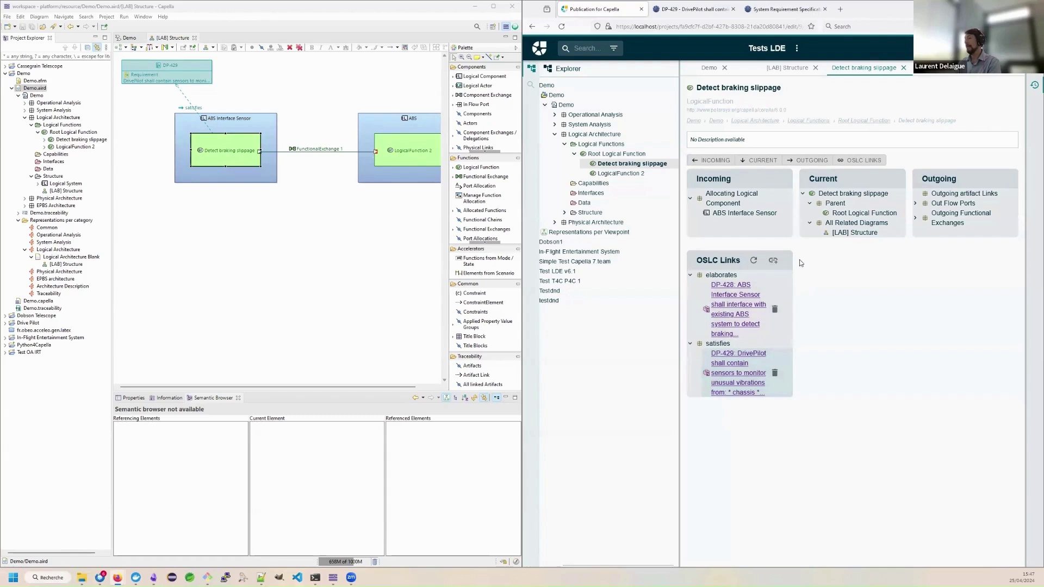
left_click(688, 11)
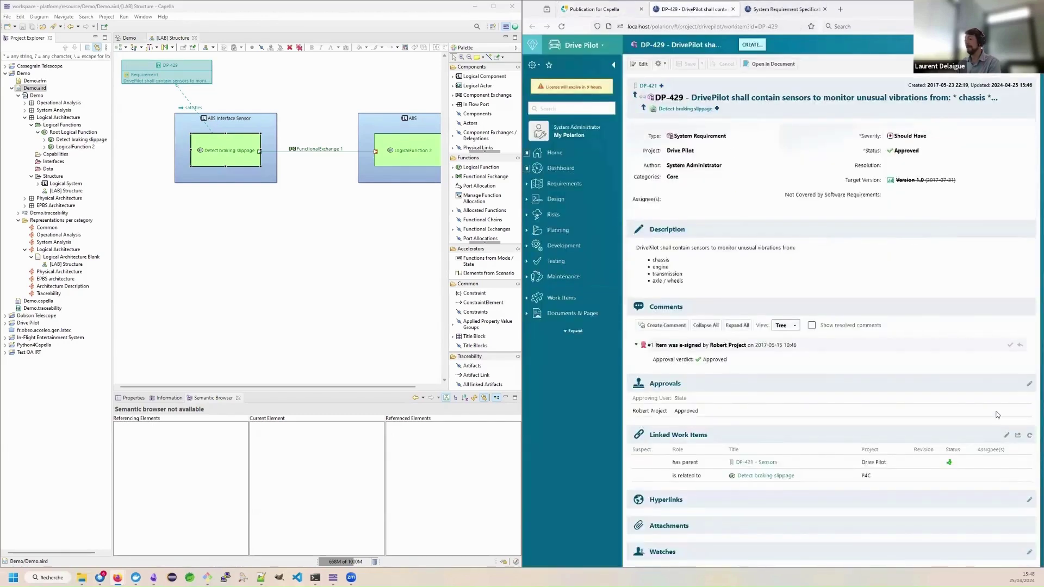
Remove DP-429's 'is related to' link to Detect braking slippage, save, and return to the function page
left_click(1006, 438)
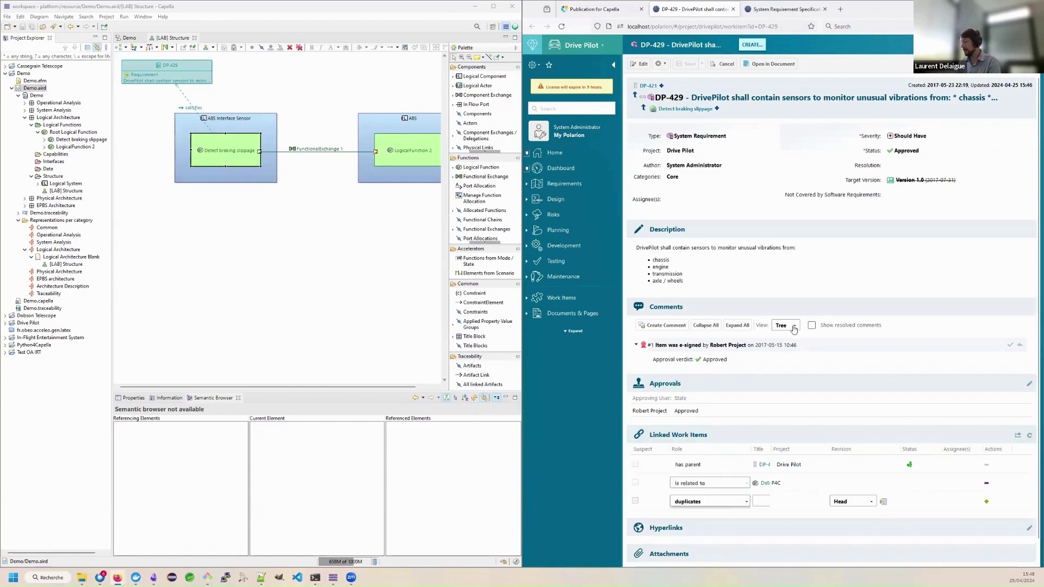
key("super+Up")
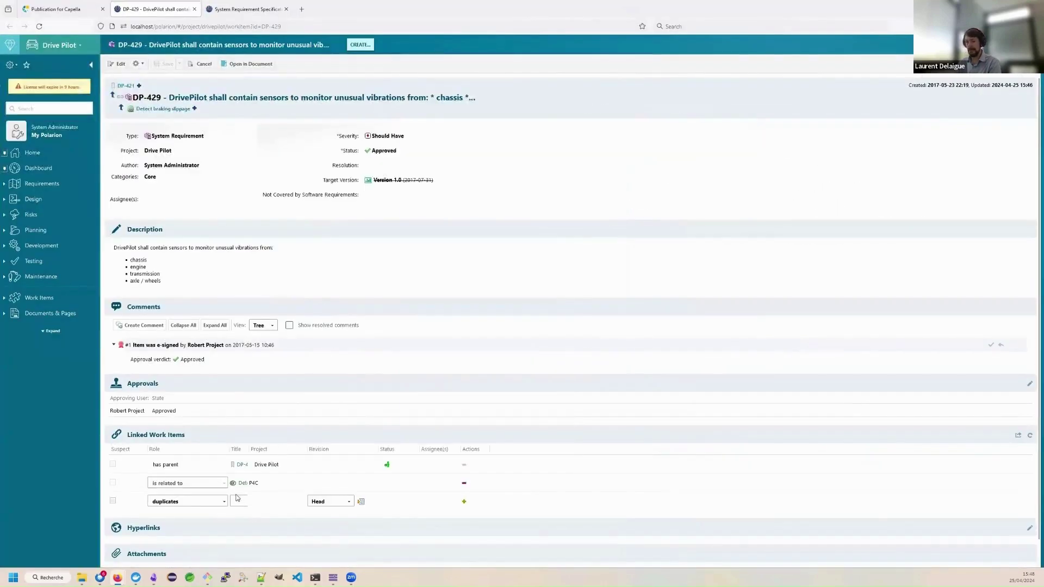
mouse_move(240, 483)
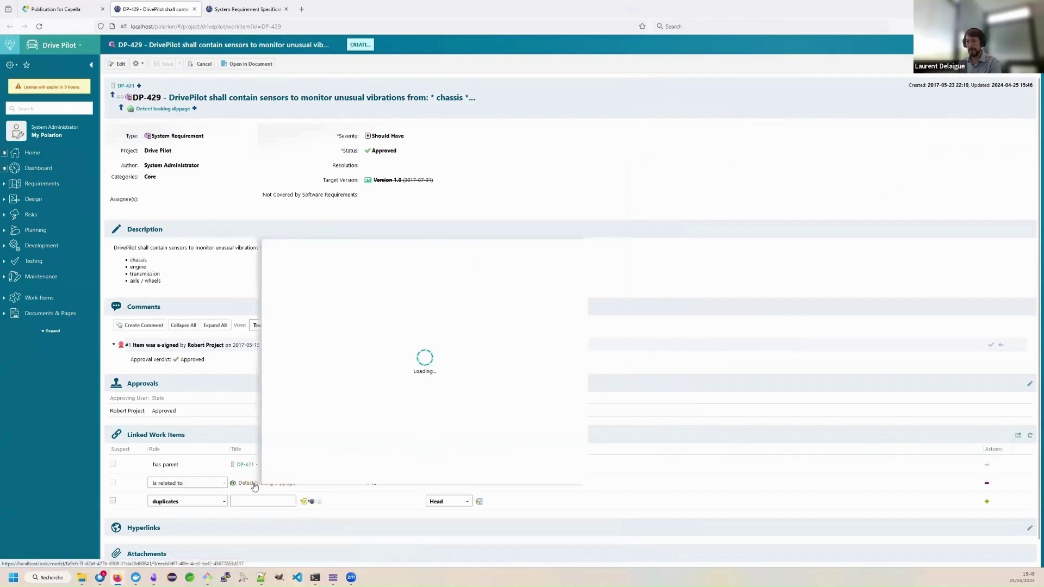
left_click(986, 486)
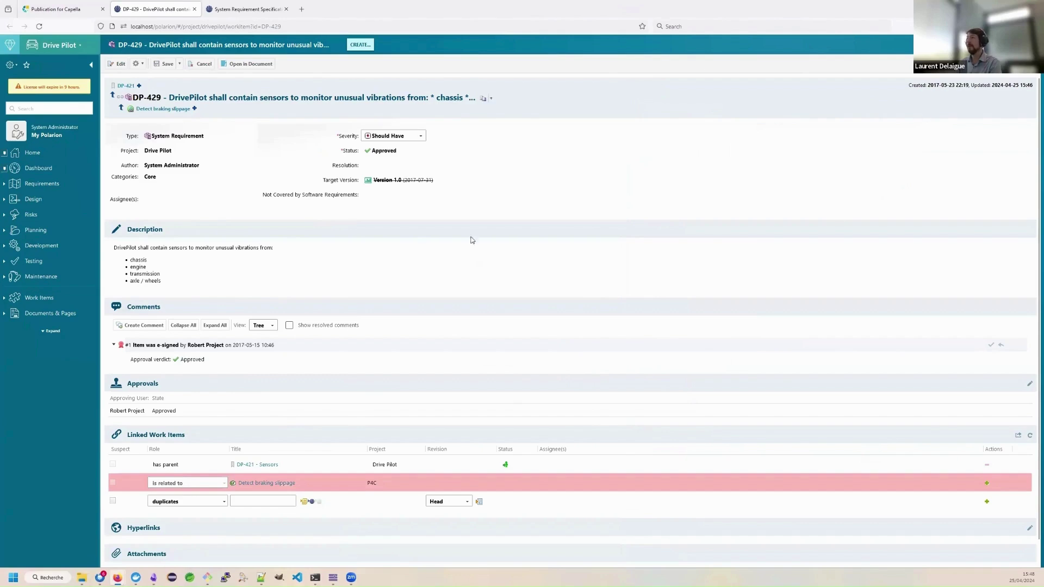
left_click(164, 65)
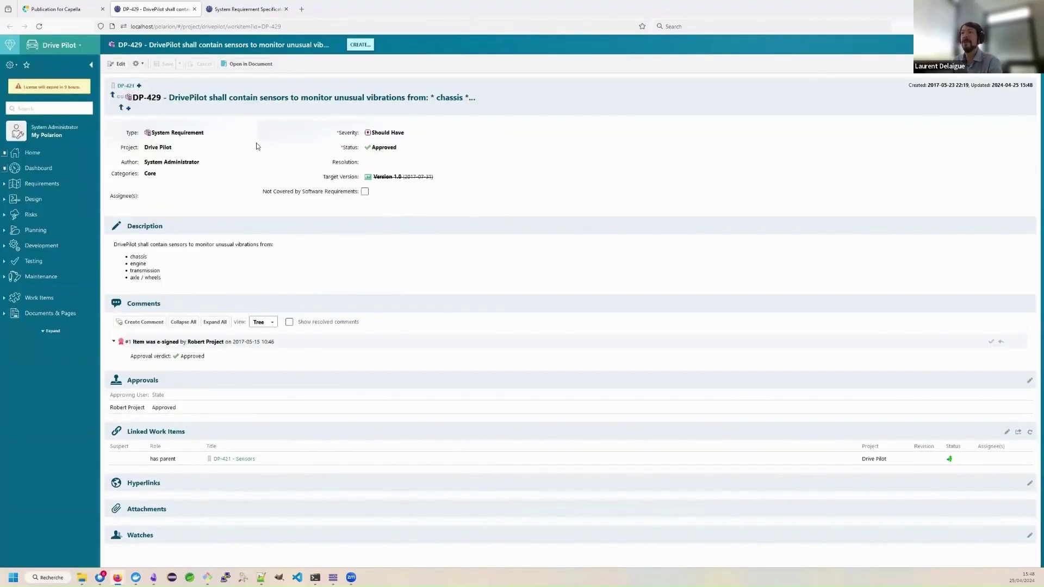
left_click(65, 10)
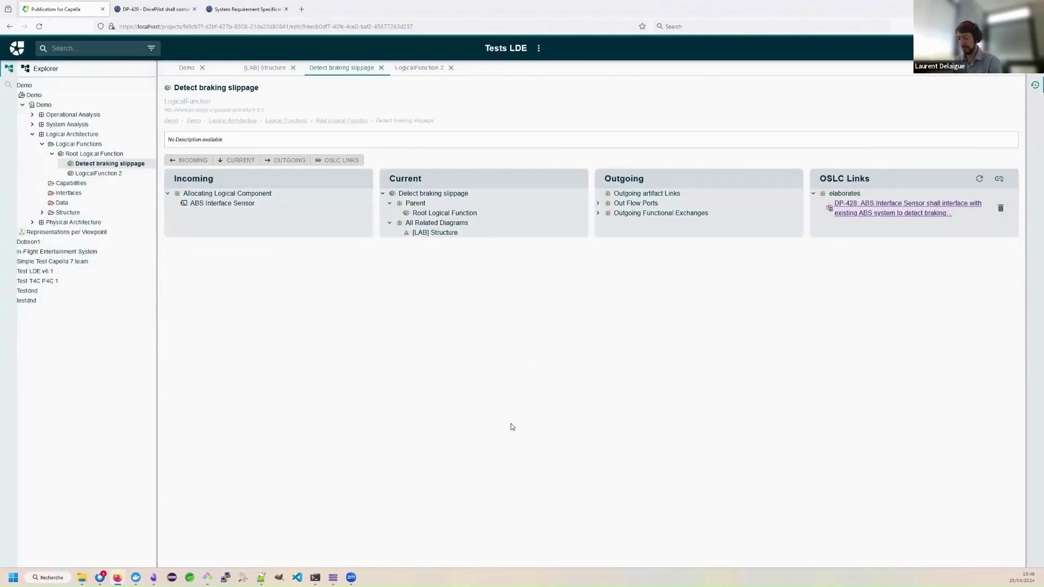
Check DP-429 and the Detect braking slippage page, then snap the browser back to the right half
left_click(155, 9)
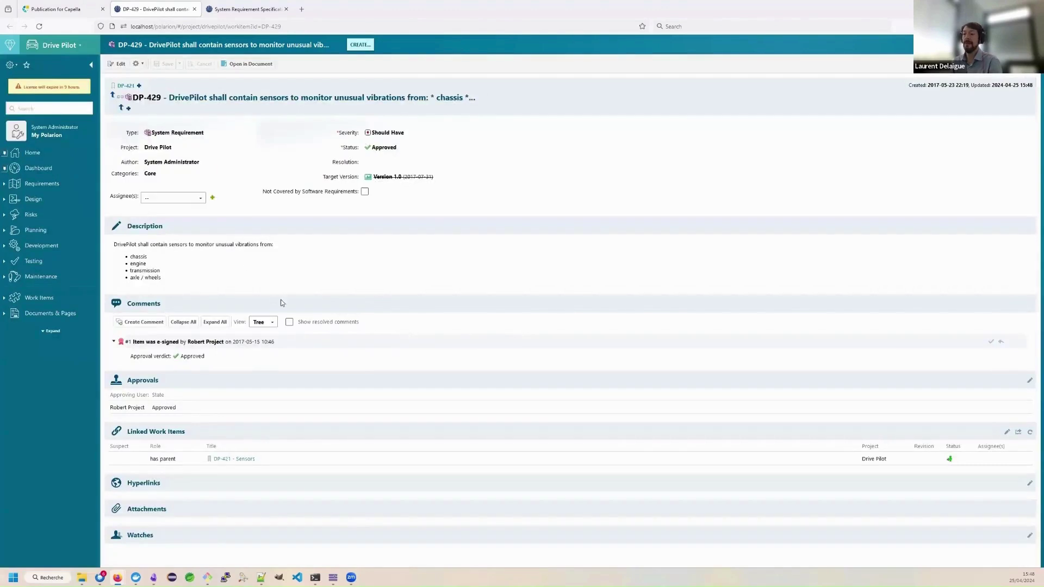
left_click(60, 9)
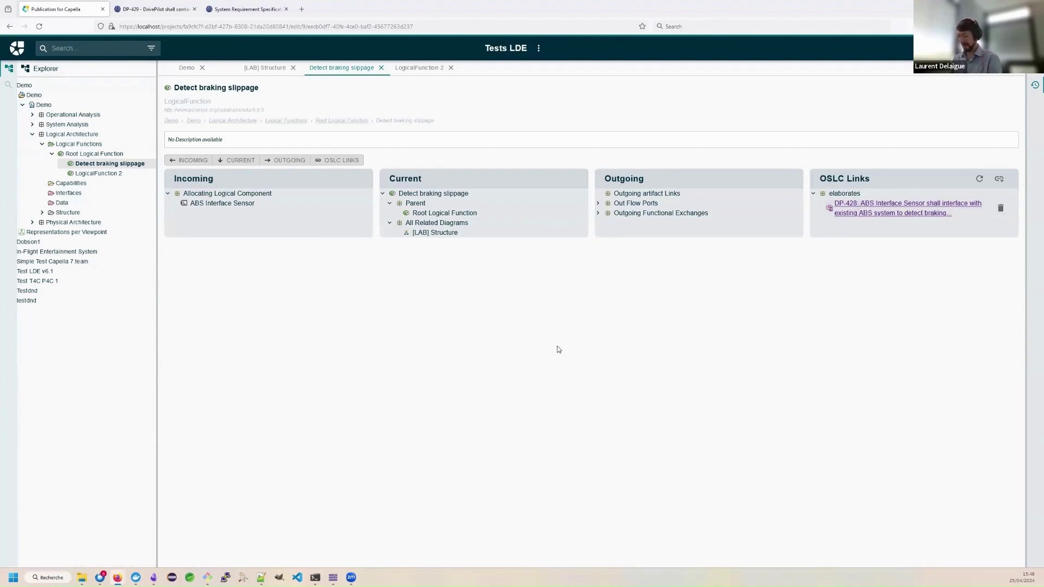
key("super+Right")
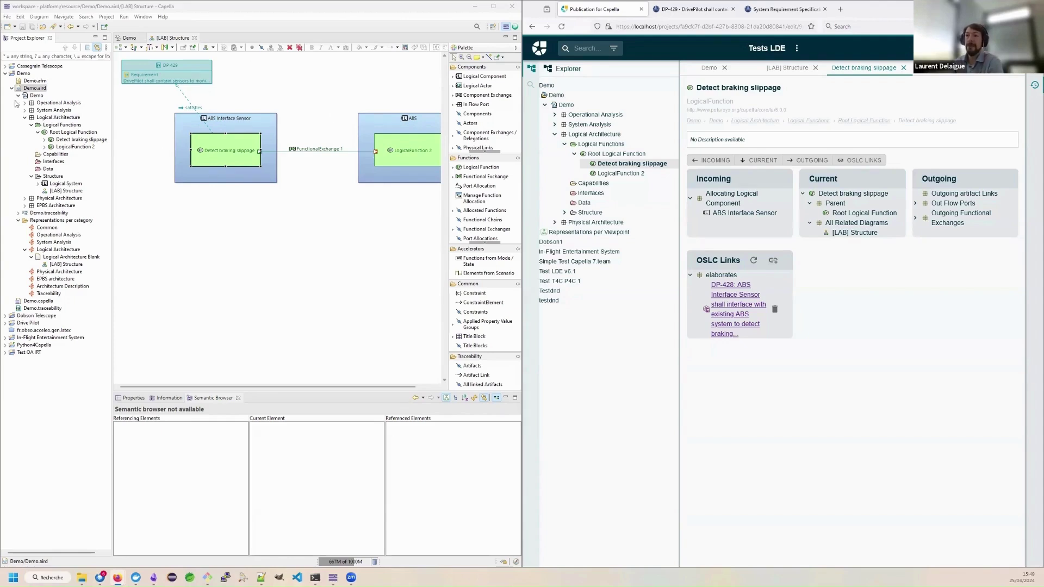
Fetch Demo's traceability changes, accepting elaborates DP-428 but rejecting deletion of satisfies DP-429
right_click(33, 91)
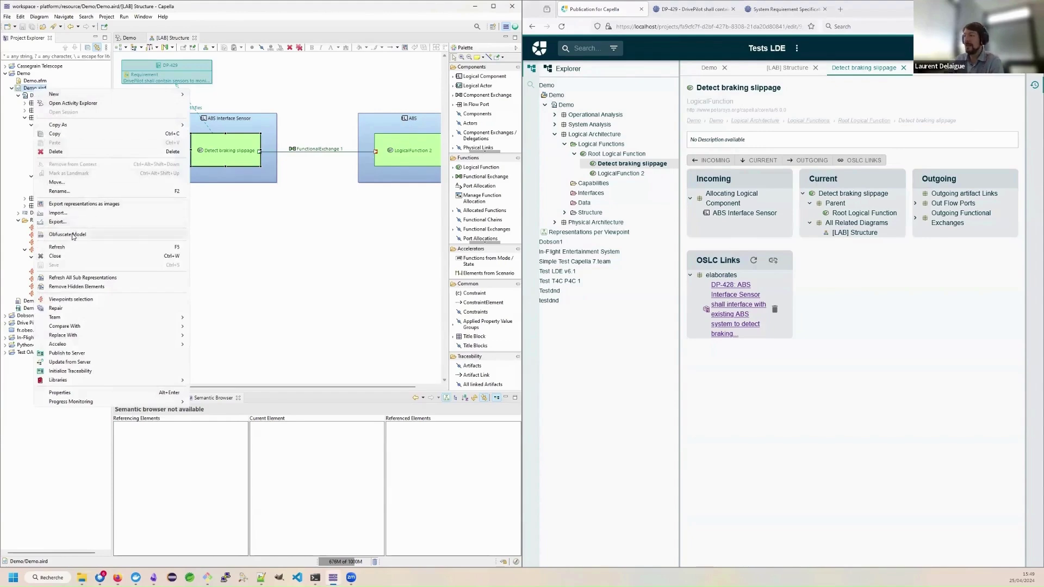
left_click(61, 363)
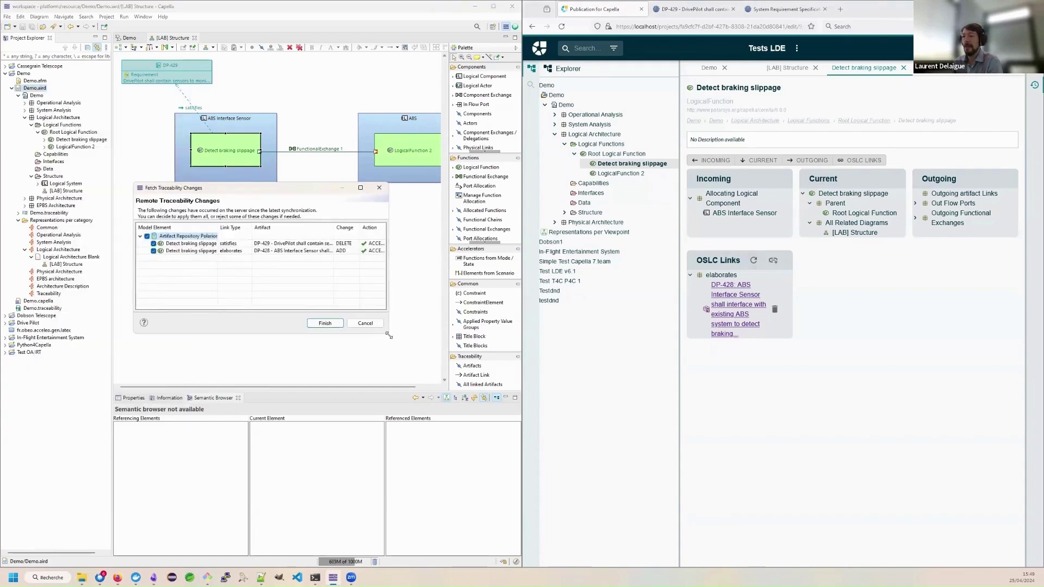
left_click_drag(388, 335, 547, 443)
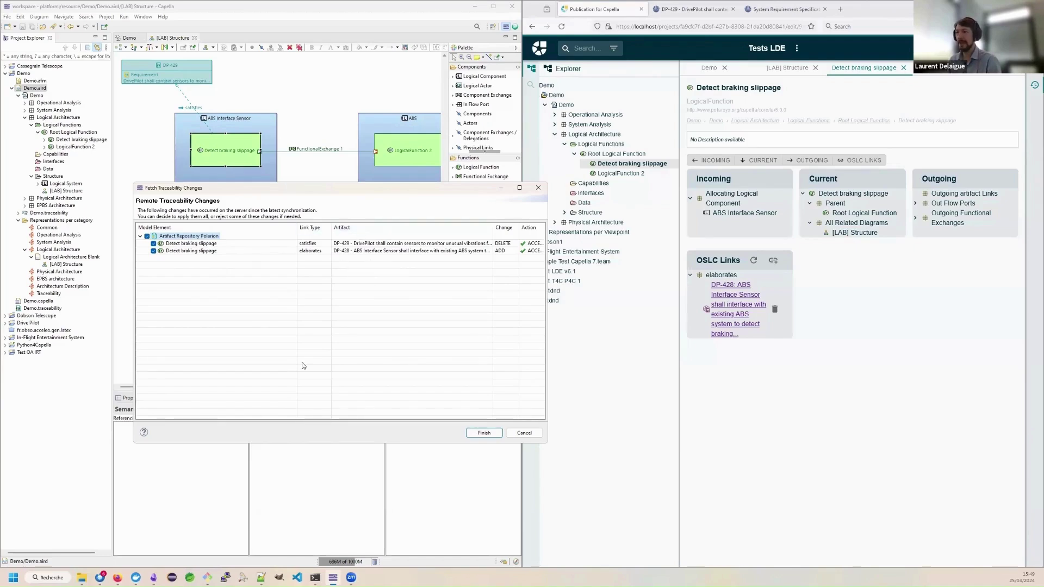
left_click(153, 243)
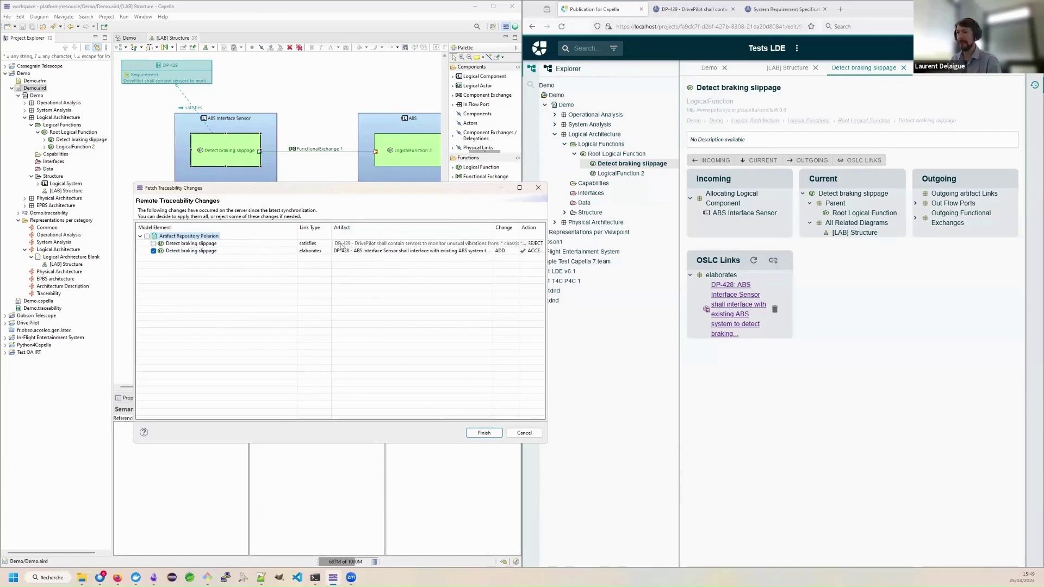
left_click(483, 433)
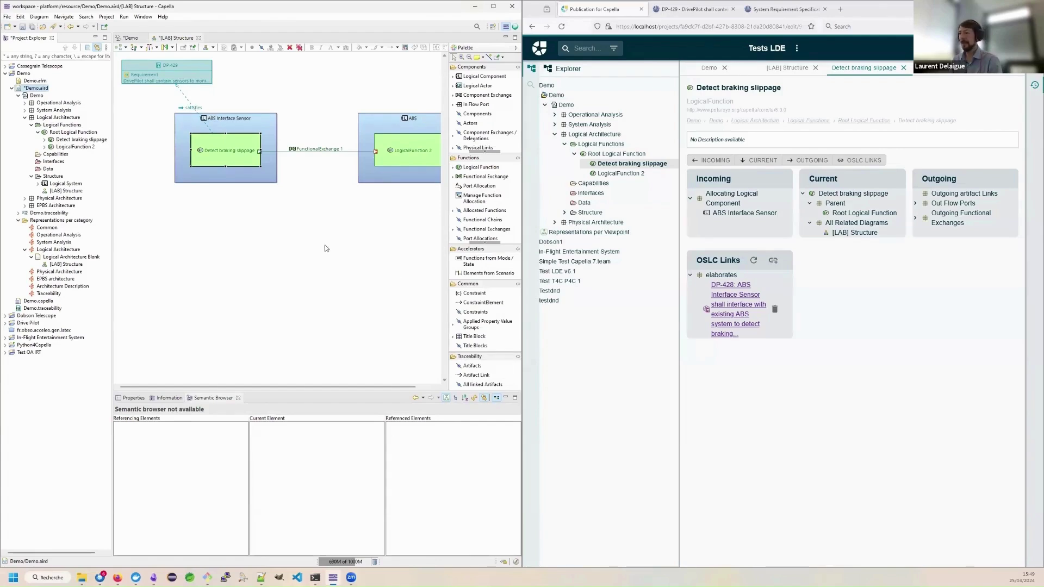
Show DP-428 beside DP-429 on the [LAB] Structure diagram, save, and tidy the satisfies link
left_click(482, 385)
left_click(249, 166)
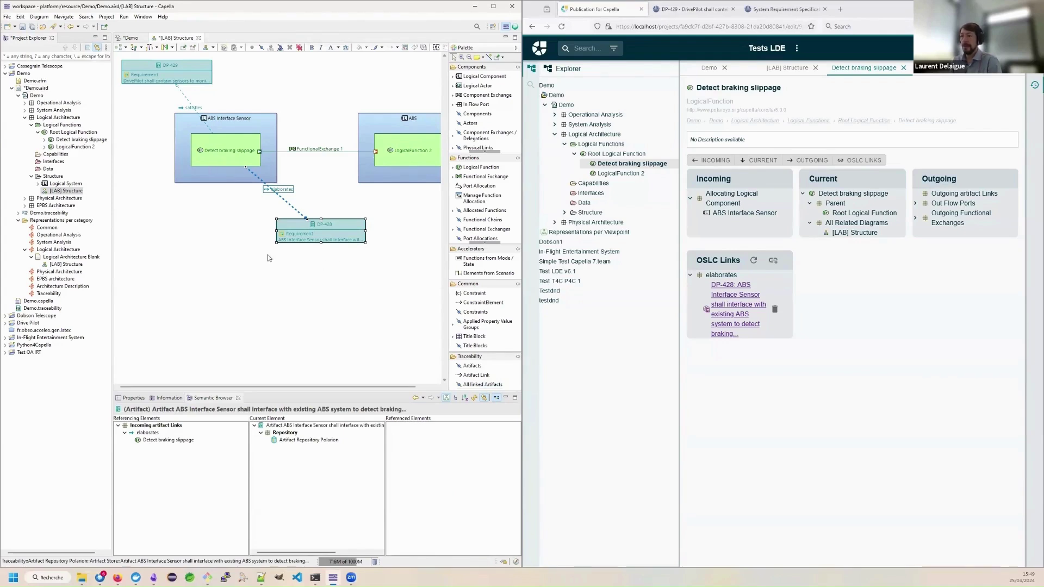
left_click(219, 152)
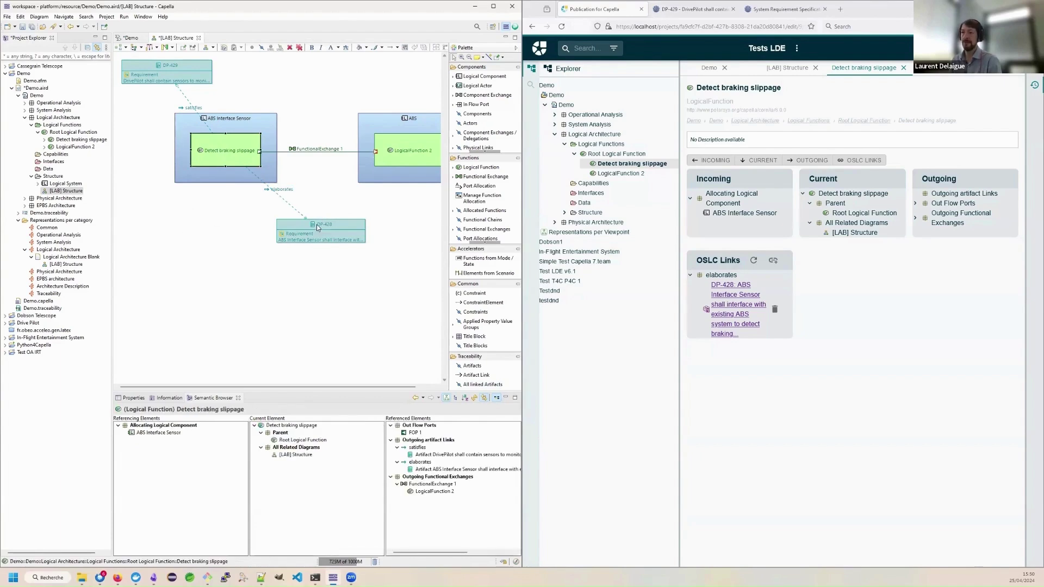
left_click_drag(319, 226, 298, 70)
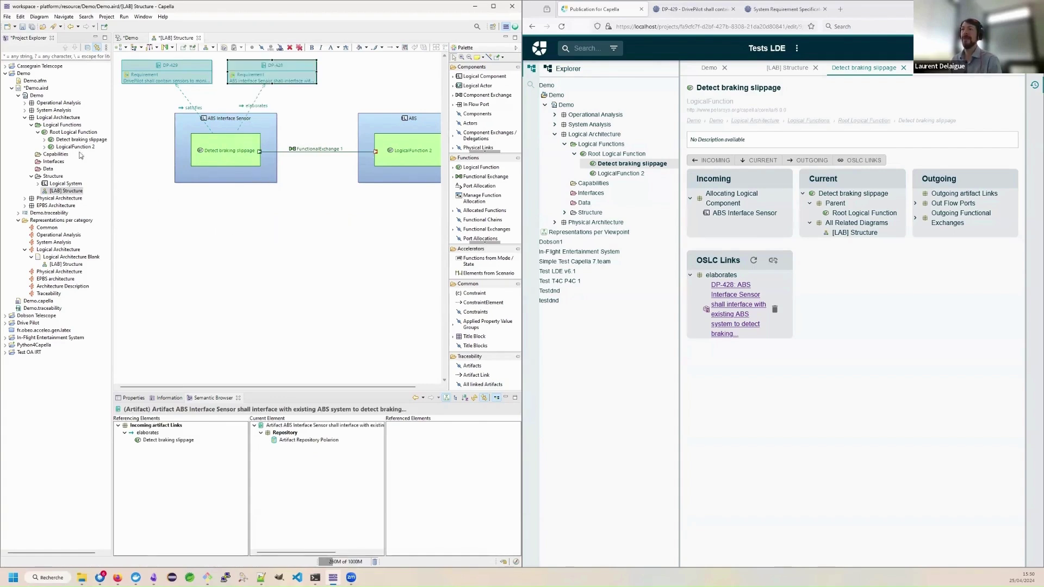
key("ctrl+s")
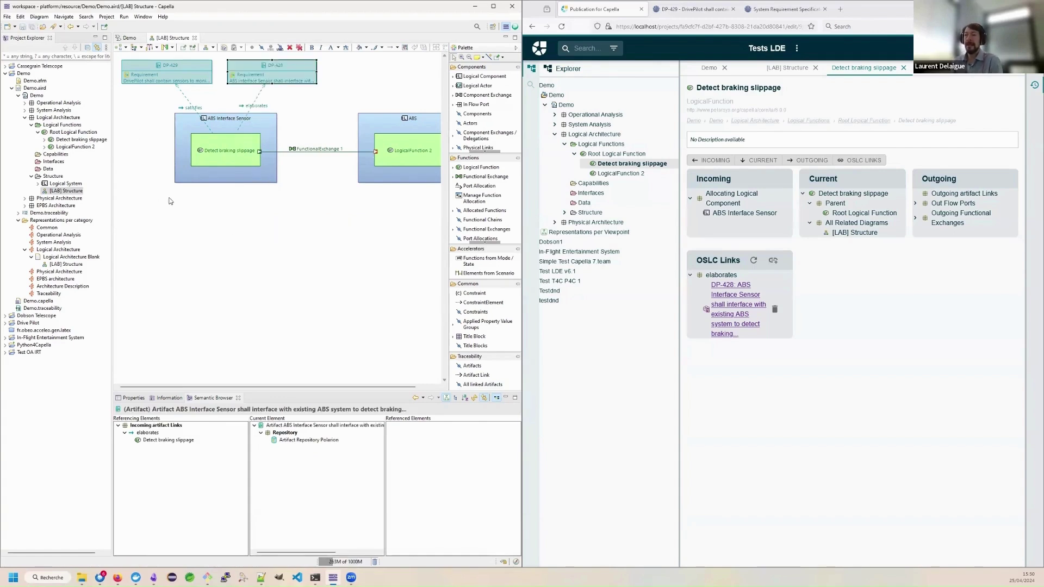
left_click(190, 106)
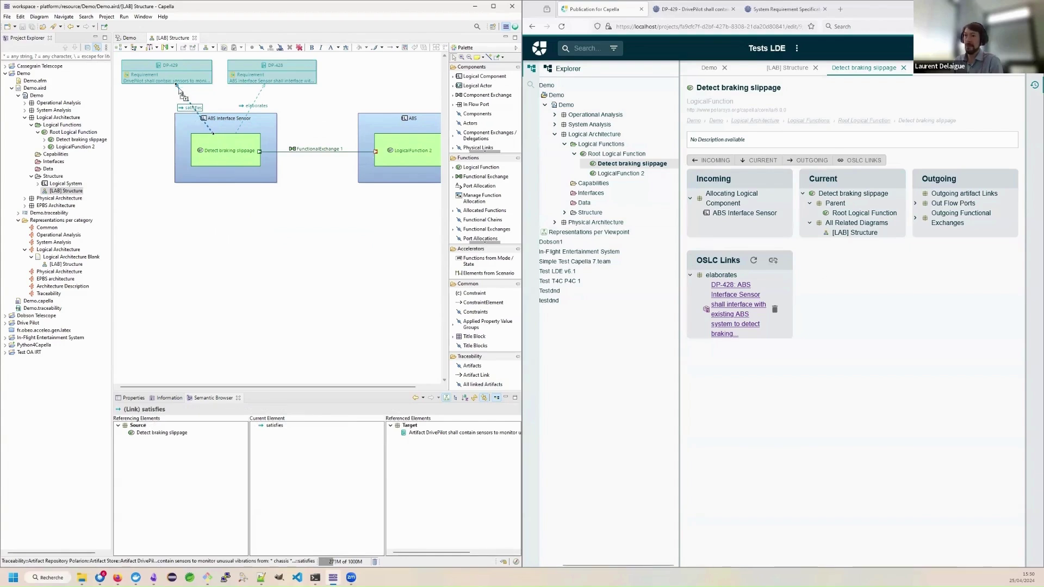
left_click_drag(177, 88, 161, 70)
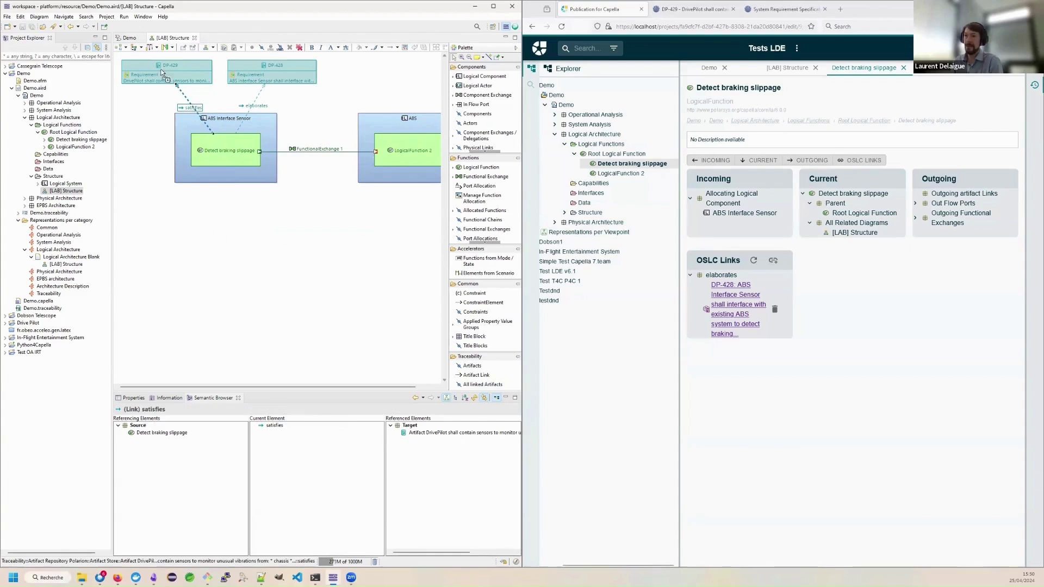
Republish Demo.aird to the server with commit message 'Reverting deletion of link'
right_click(34, 89)
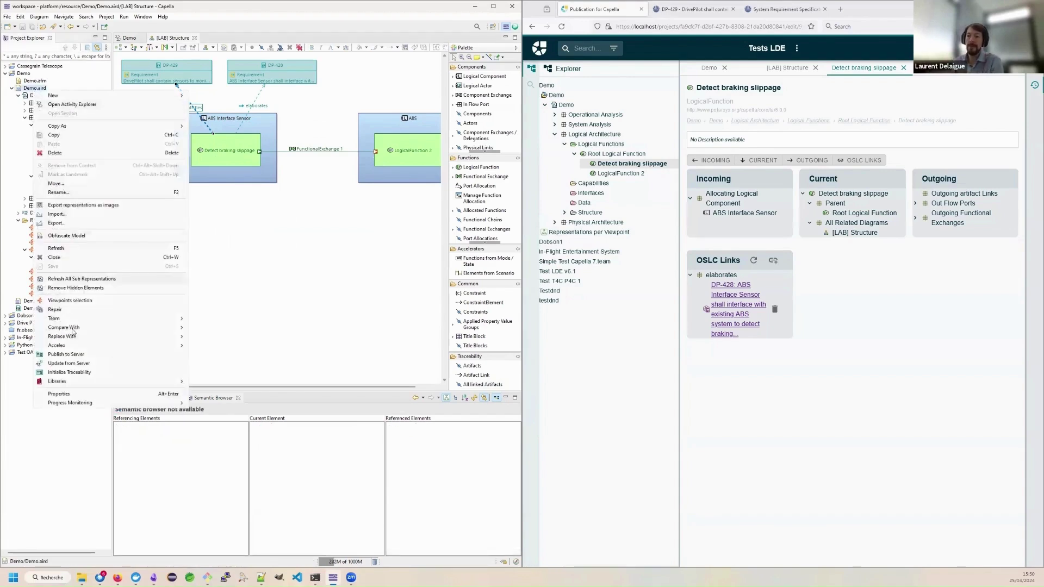
left_click(66, 354)
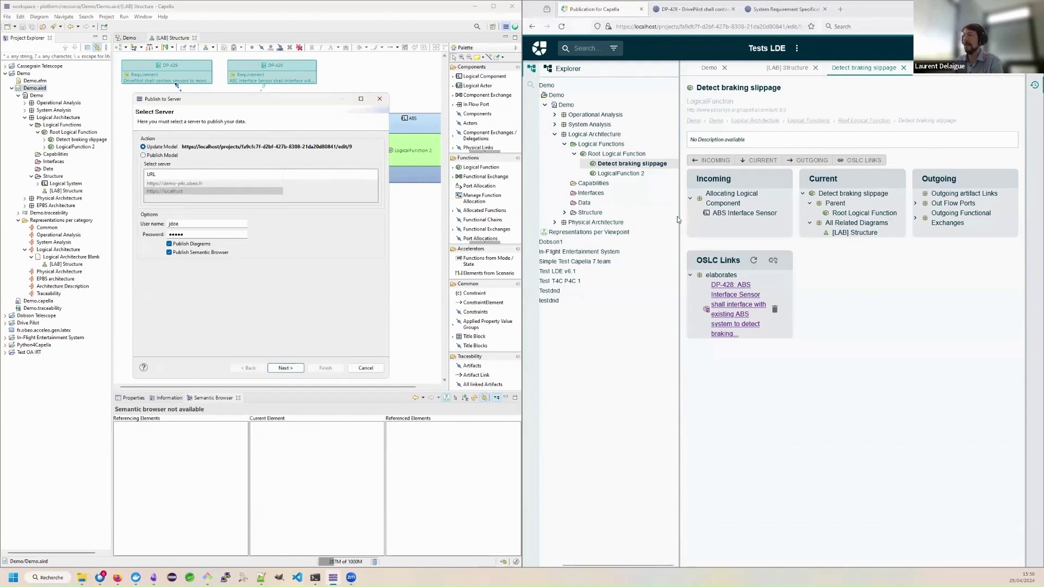
left_click(285, 368)
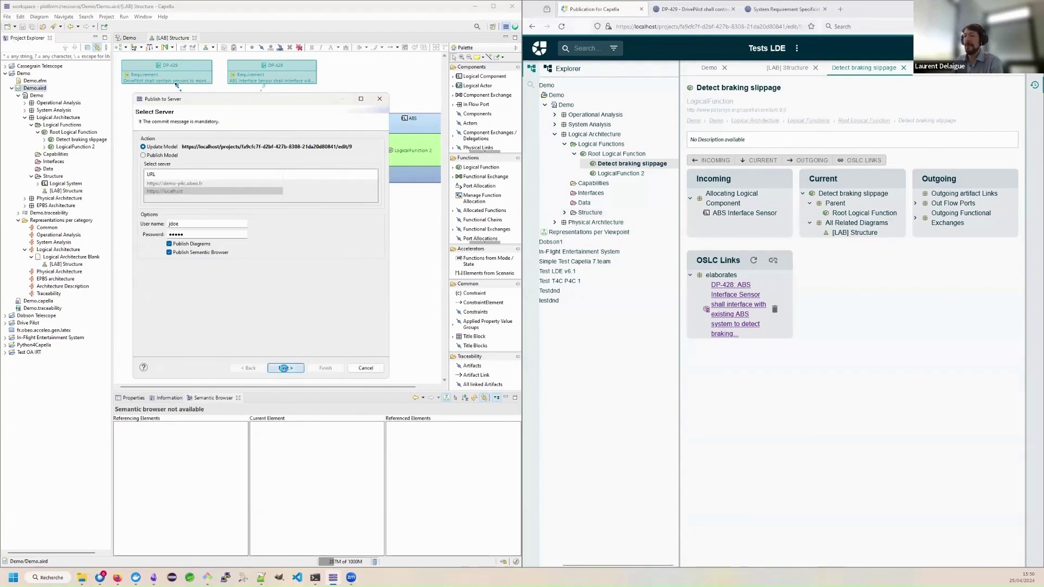
left_click(221, 243)
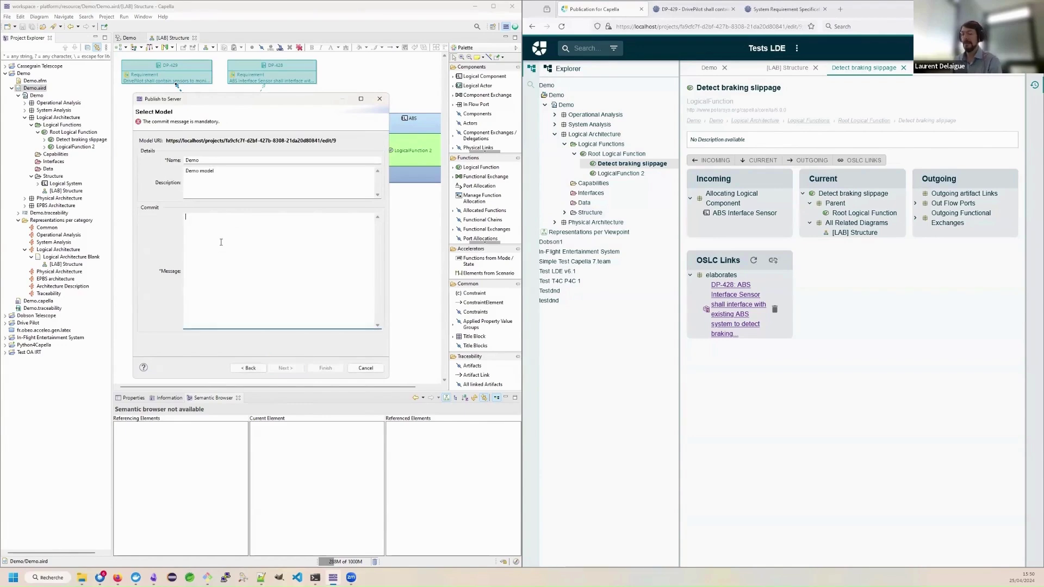
type("Revertin")
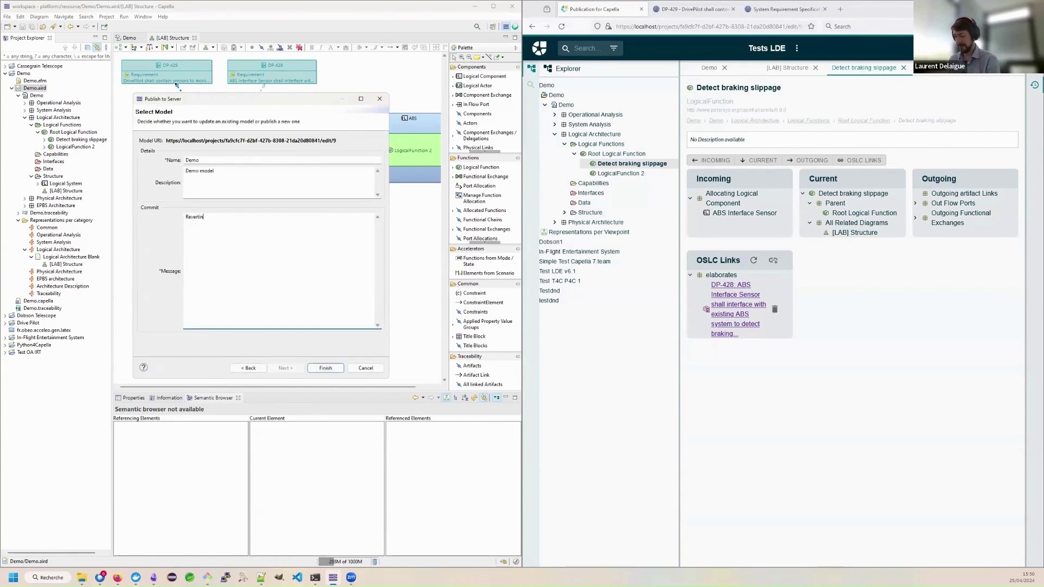
type("g deletion of link")
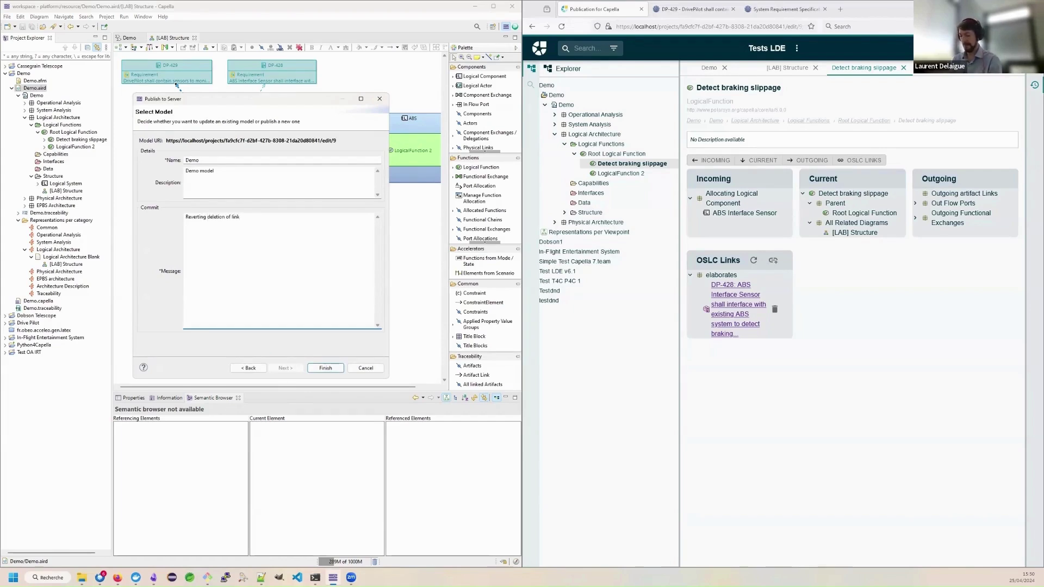
left_click(326, 368)
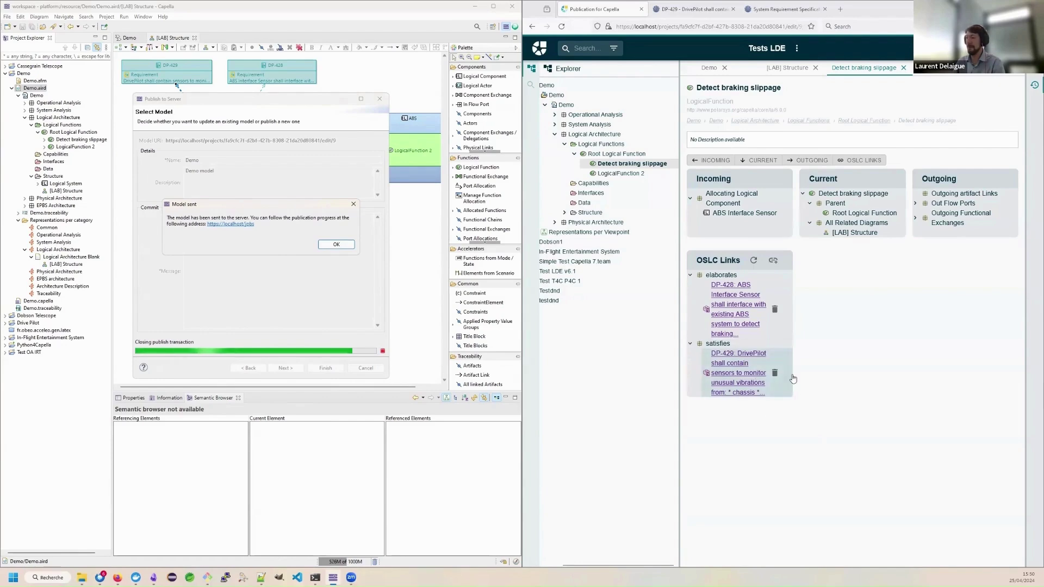
left_click(336, 244)
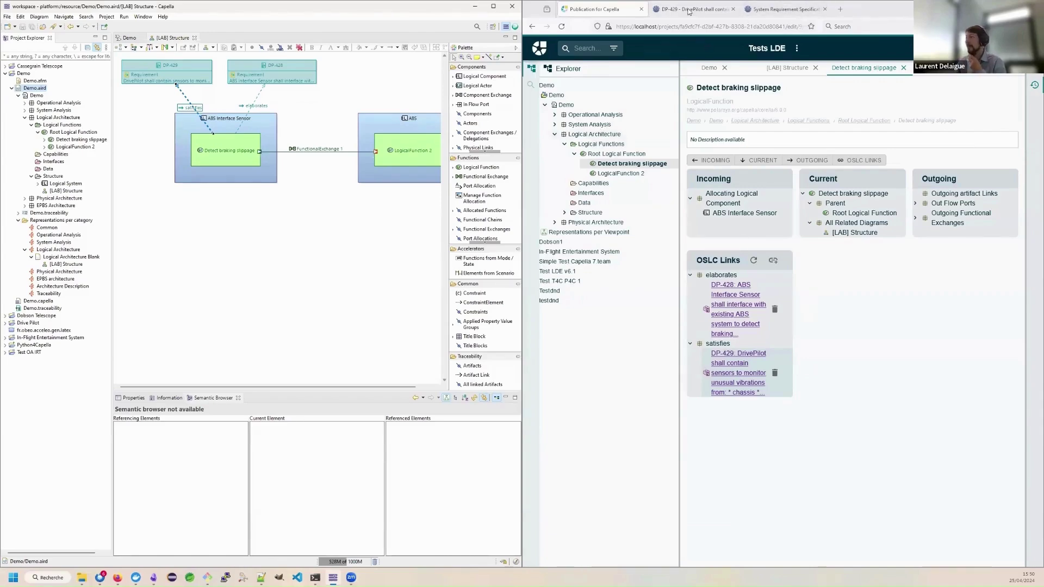
Check DP-429's linked work items, then show the published Demo model's revision history
left_click(803, 87)
key("ctrl+Tab")
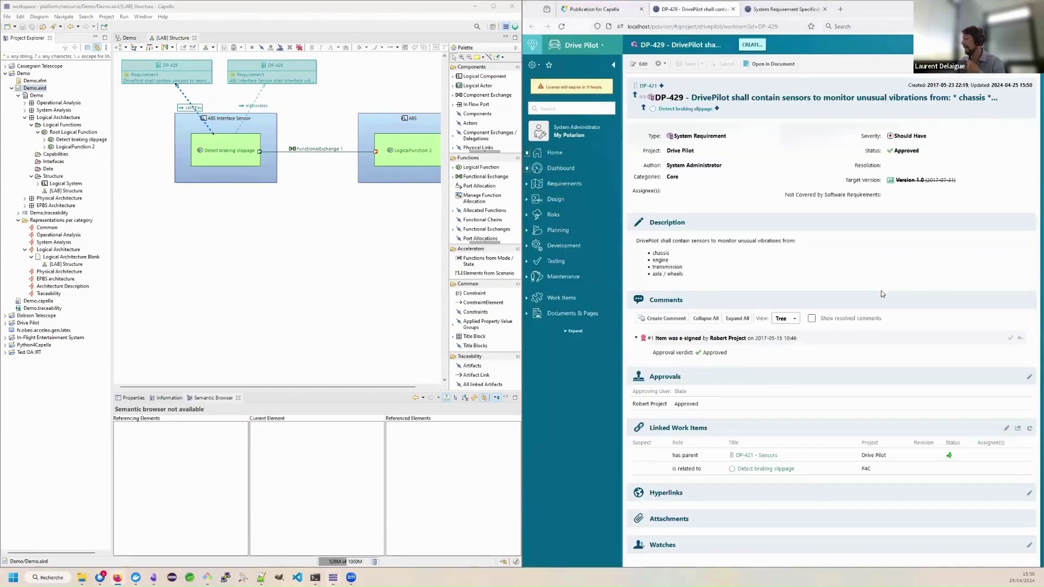
mouse_move(762, 466)
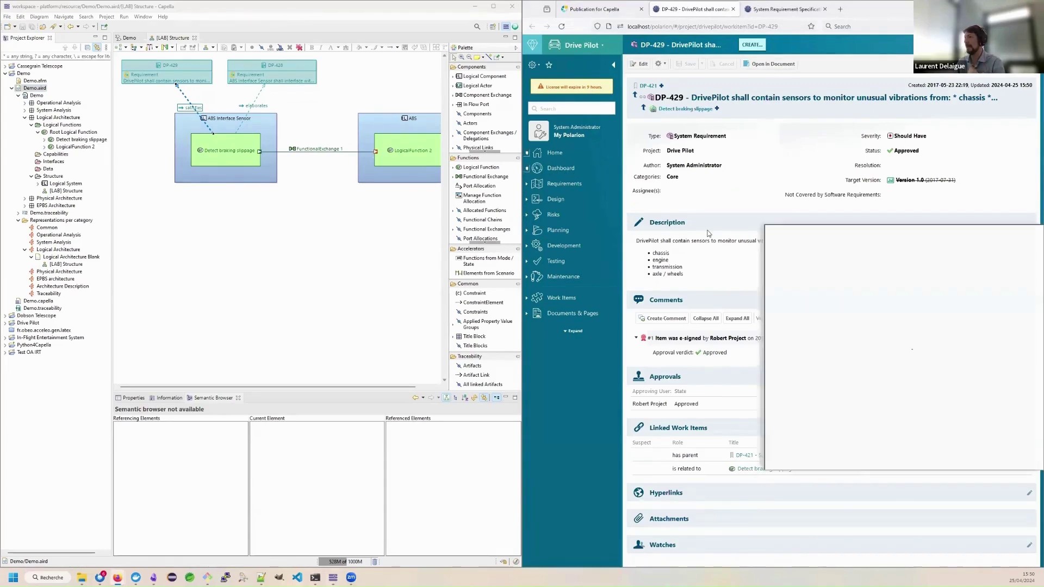
key("ctrl+shift+Tab")
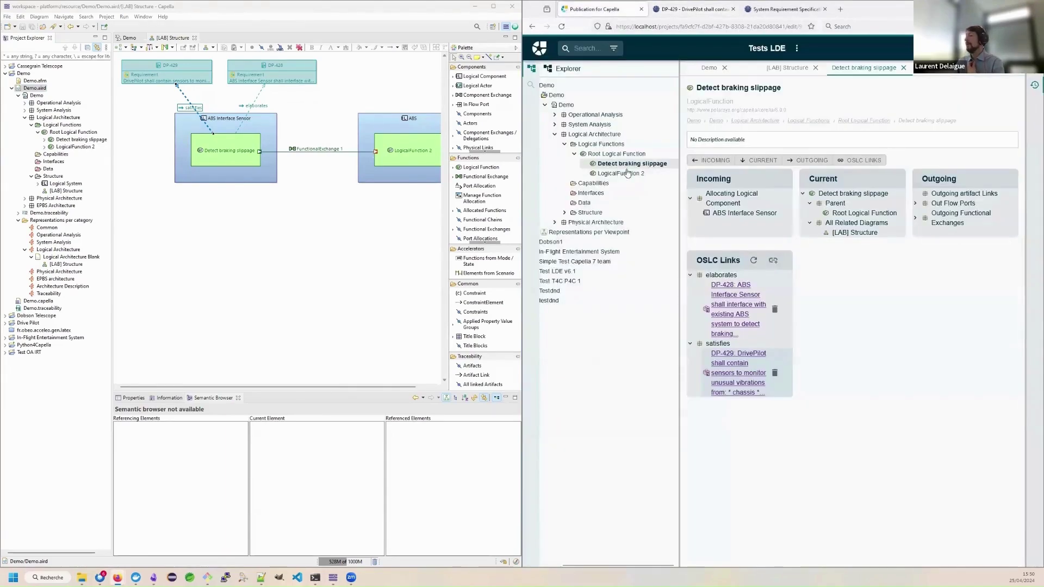
left_click(1034, 87)
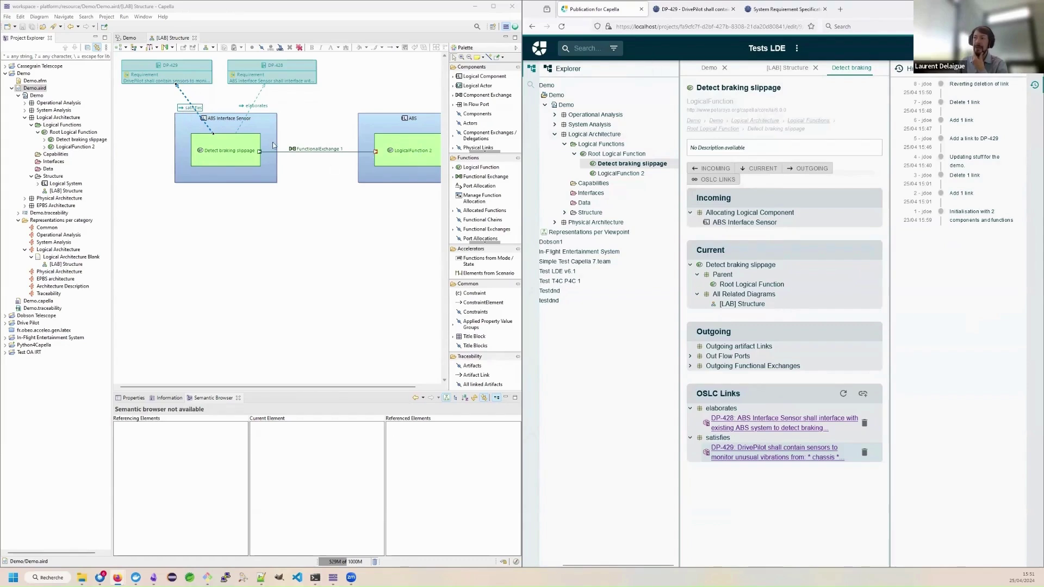
Select the elaborates link in the diagram and close the web app's revision history panel
left_click(254, 101)
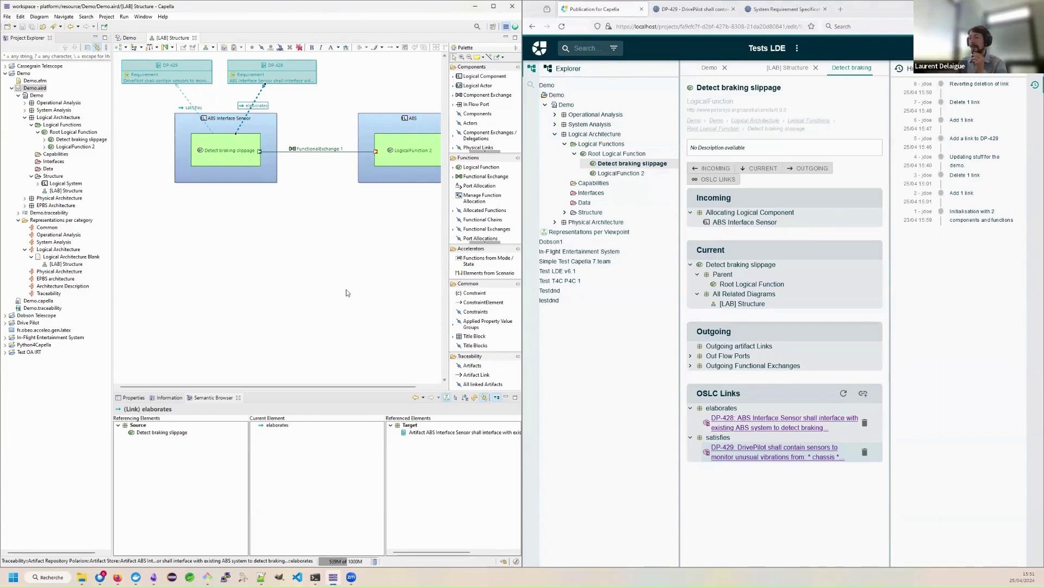
left_click(1033, 87)
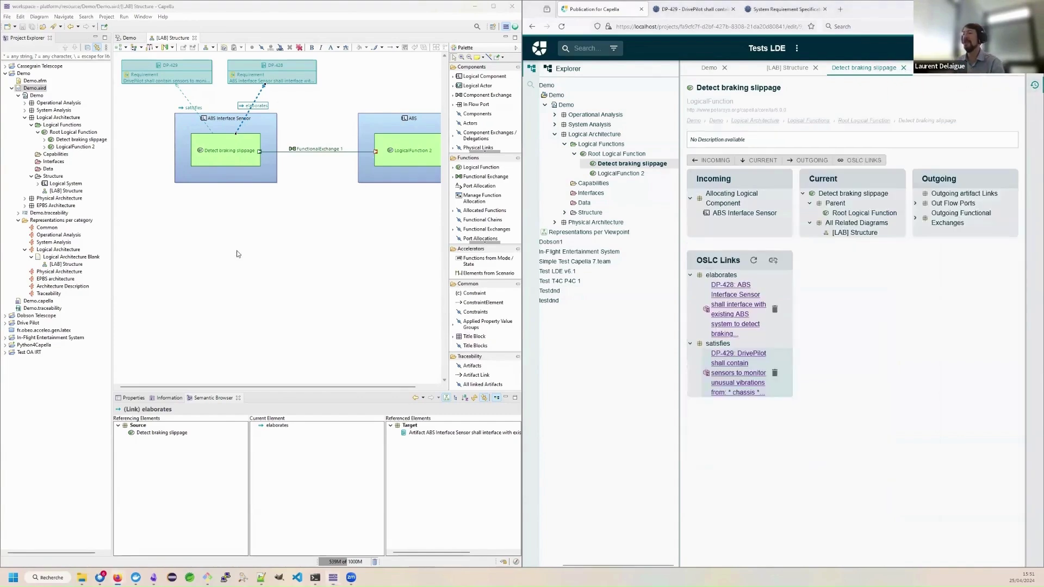